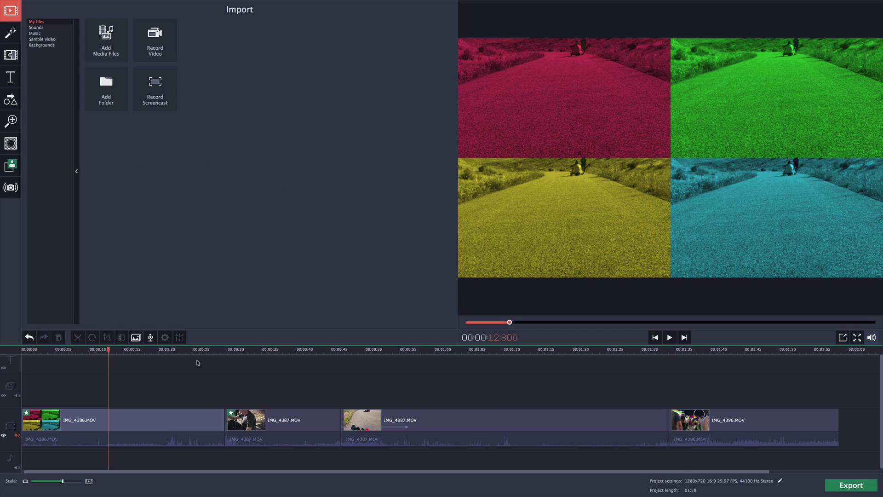
Step: Move the playhead to about 11.85 s, cancel the folder picker, then browse built-in sounds, music and backgrounds
left_click_drag(108, 350, 102, 350)
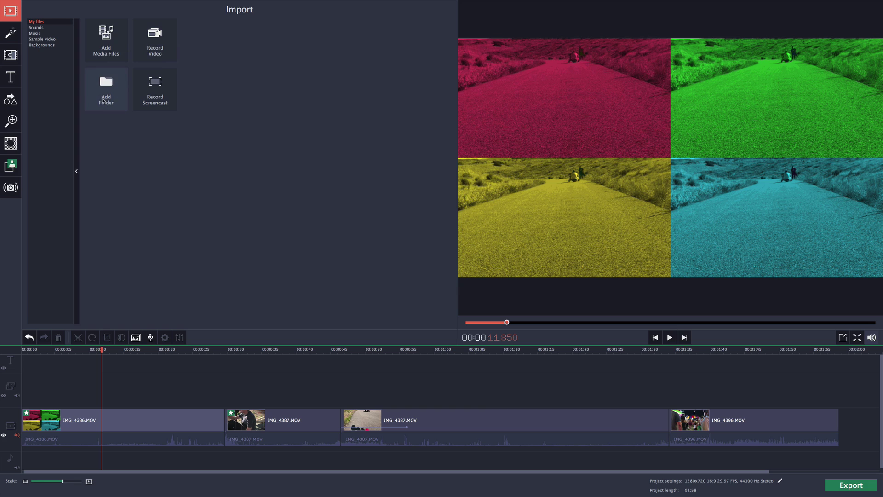
left_click(105, 101)
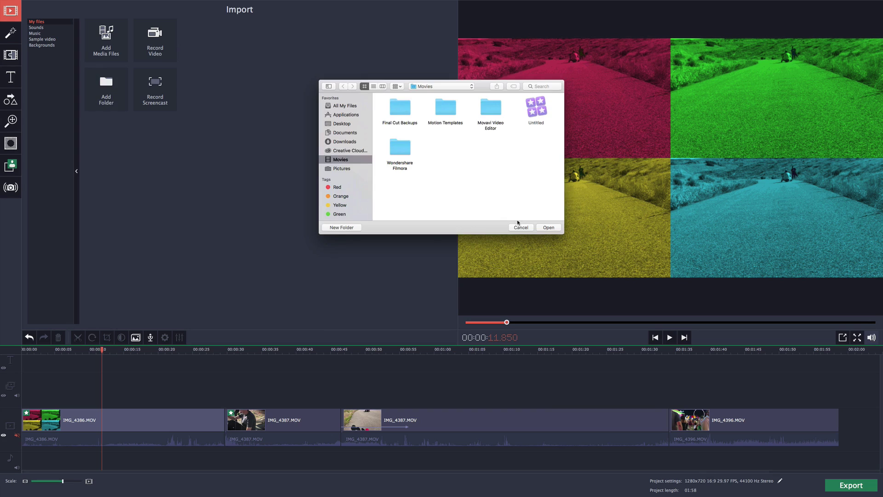
left_click(521, 228)
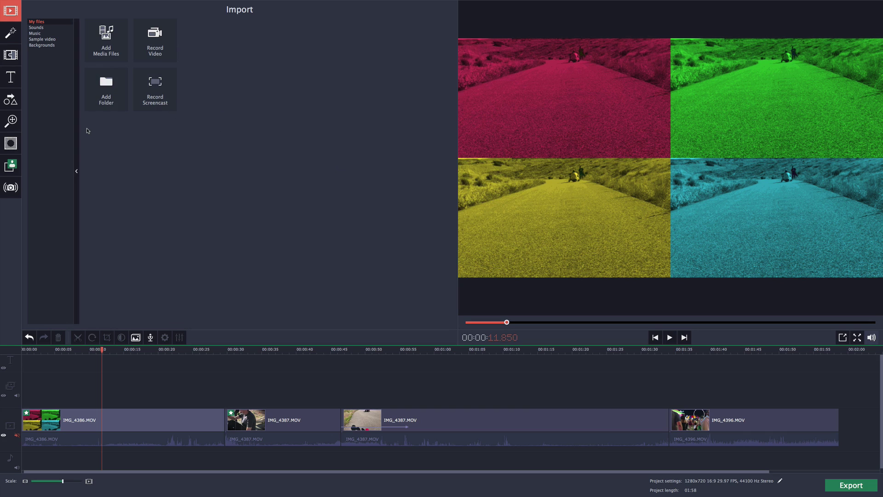
left_click(54, 27)
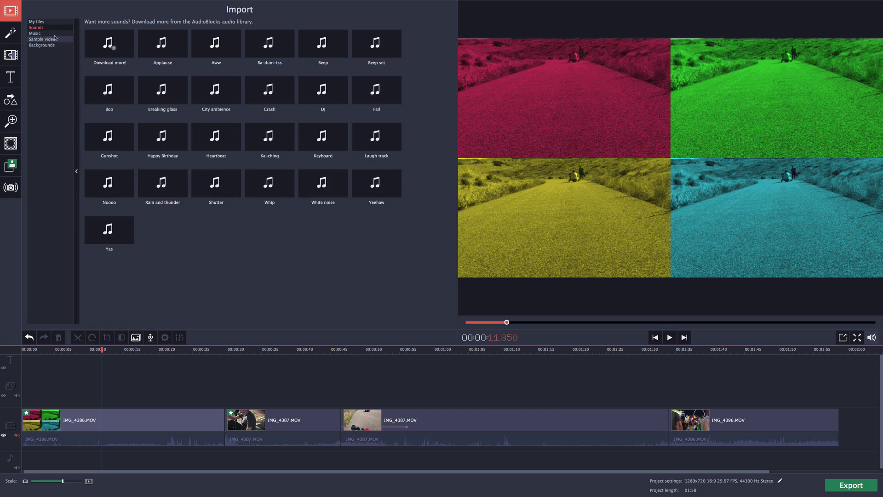
left_click(35, 33)
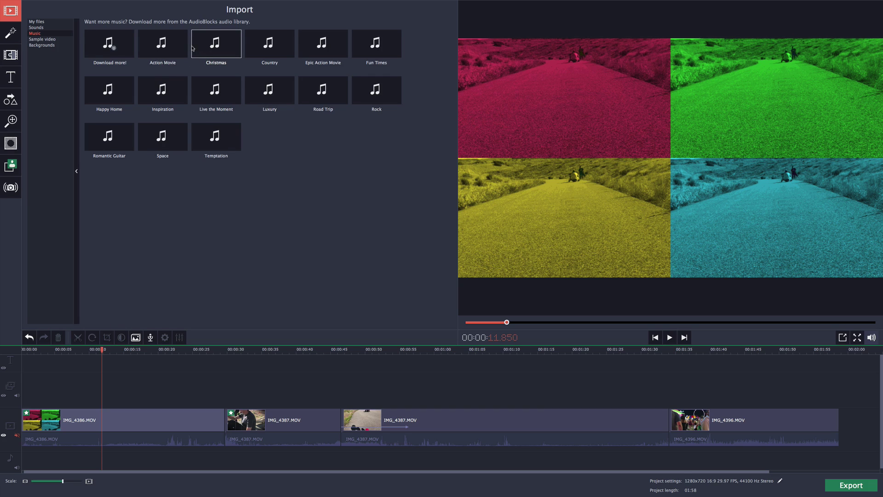
left_click(42, 45)
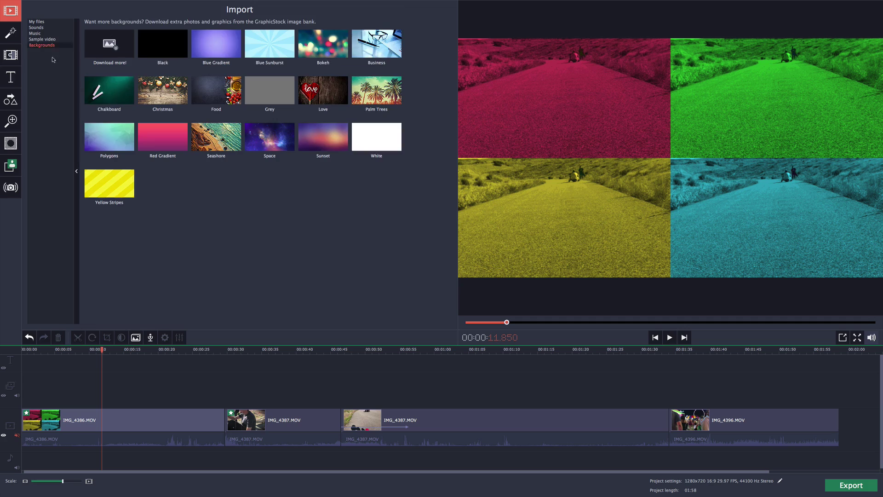
Step: In the filters library, preview the Pop art 9, 16, 25 and 4 tiles filters
left_click(11, 33)
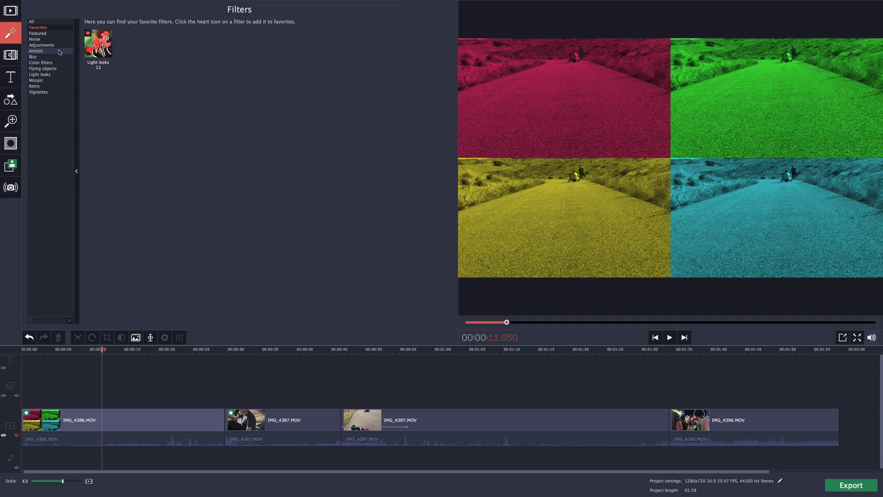
left_click(32, 21)
scroll(207, 194, "down", 10)
scroll(206, 194, "up", 10)
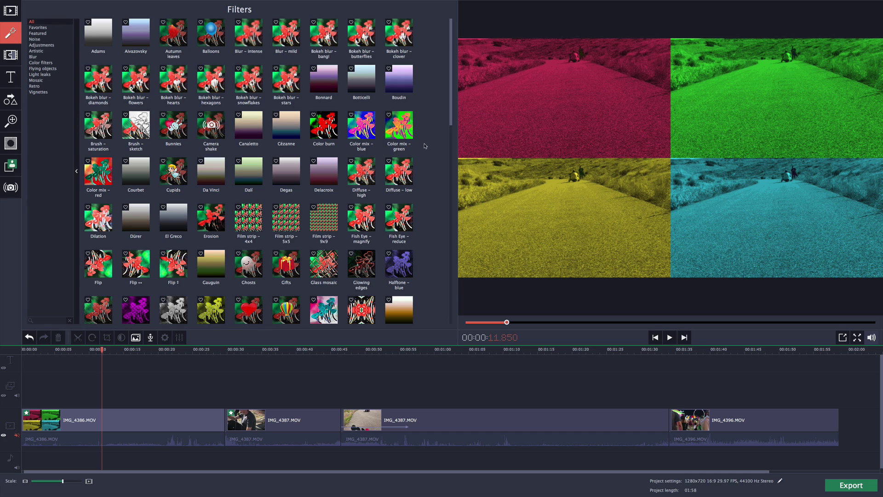
scroll(322, 152, "down", 15)
scroll(276, 148, "up", 15)
scroll(212, 138, "down", 12)
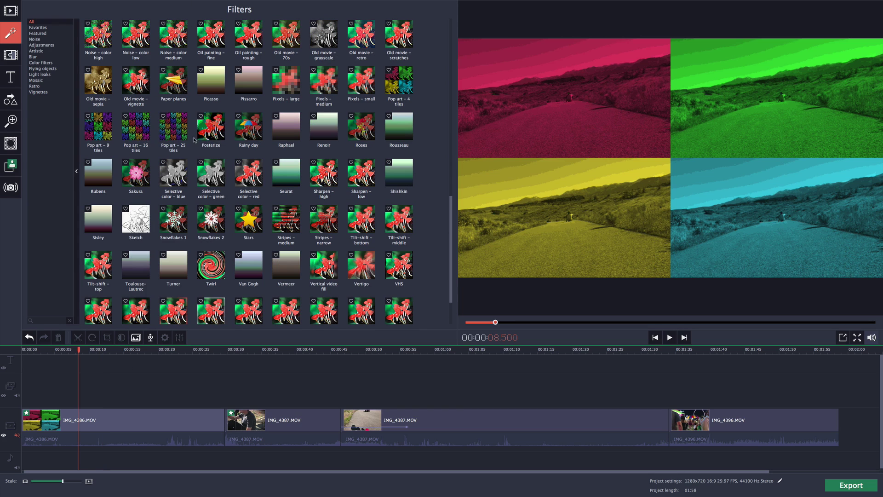
left_click(109, 137)
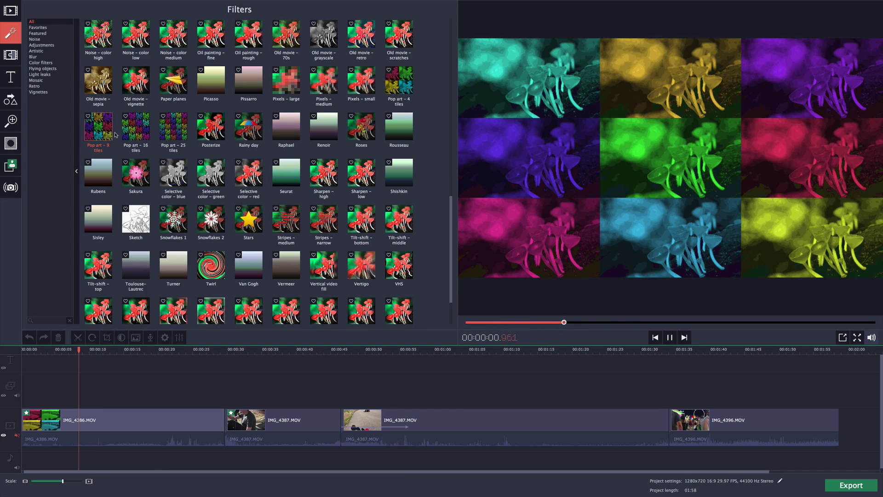
left_click(145, 129)
left_click(160, 138)
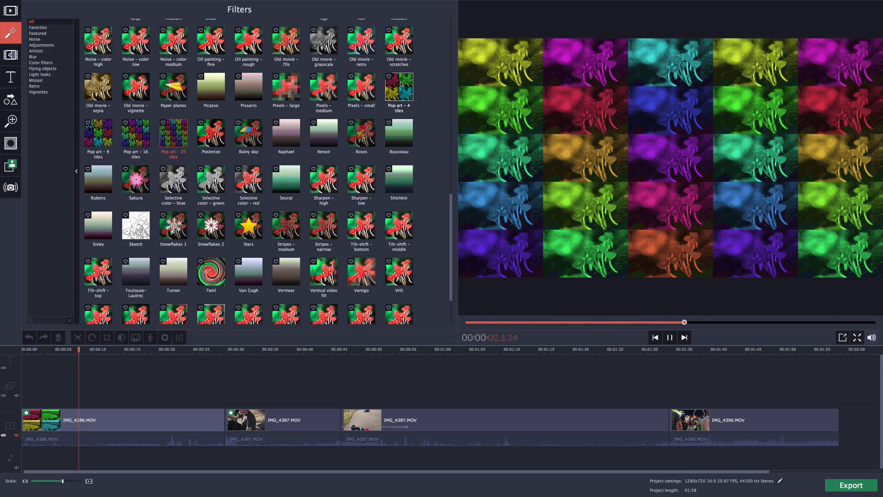
left_click(399, 87)
Step: Add Canaletto and Cézanne to the favourite filters and check the Favorites list
left_click(46, 26)
left_click(32, 21)
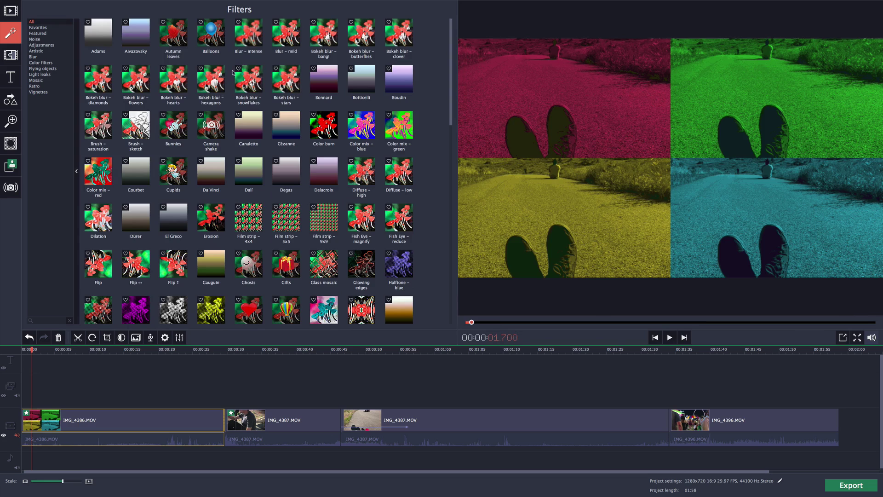
left_click(276, 115)
left_click(238, 114)
left_click(37, 27)
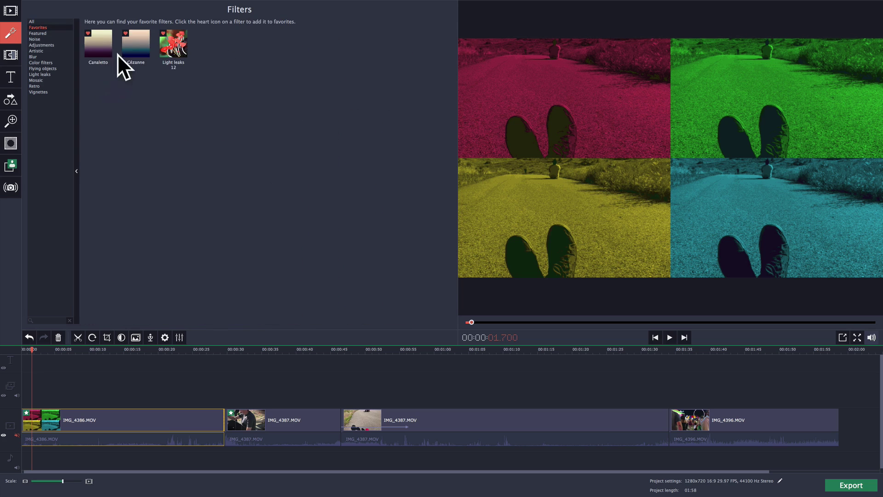
left_click(32, 21)
Step: Show the Light leaks category and preview the Lens flare 2 filter
scroll(198, 55, "down", 10)
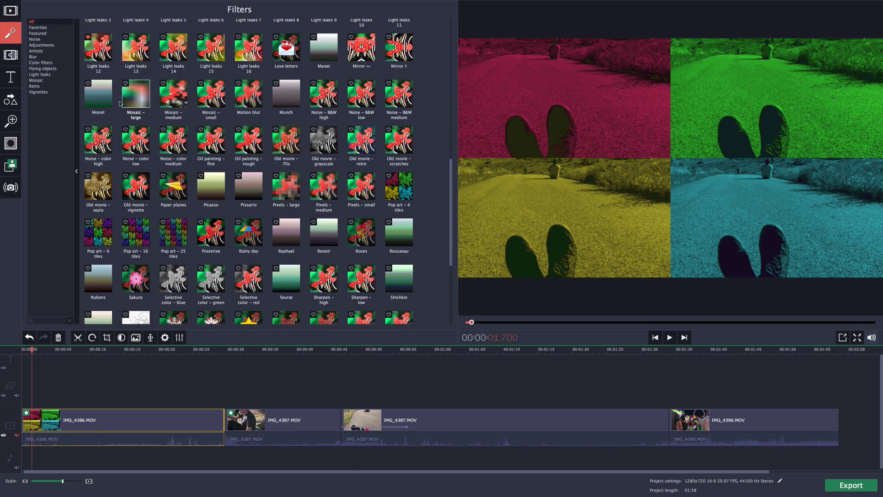
left_click(40, 74)
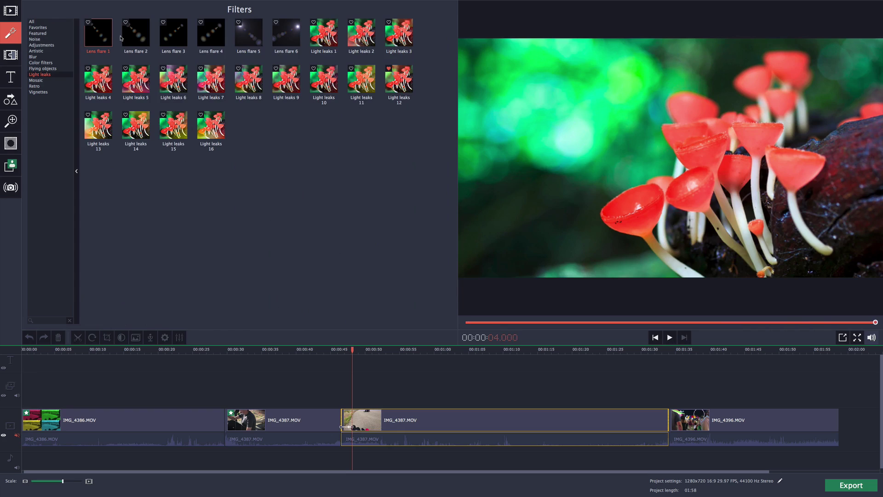
left_click(144, 38)
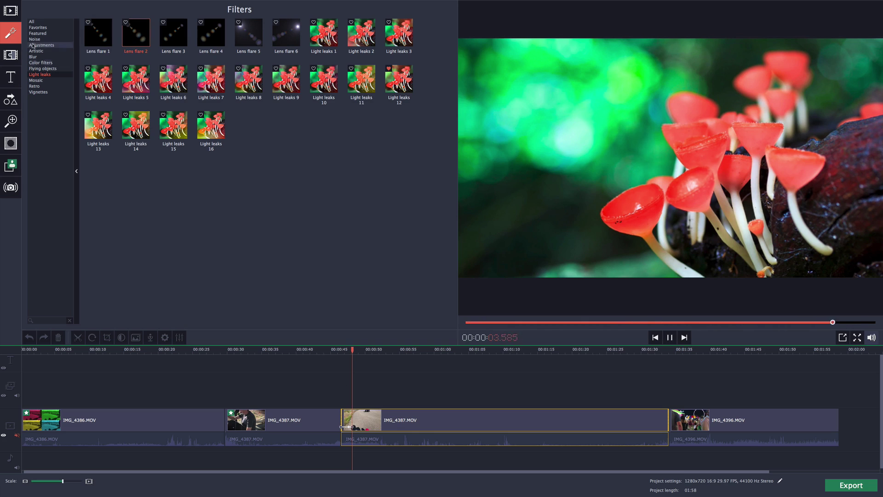
Step: Place the Origami – valley transition between the first two clips
left_click(36, 80)
left_click(19, 57)
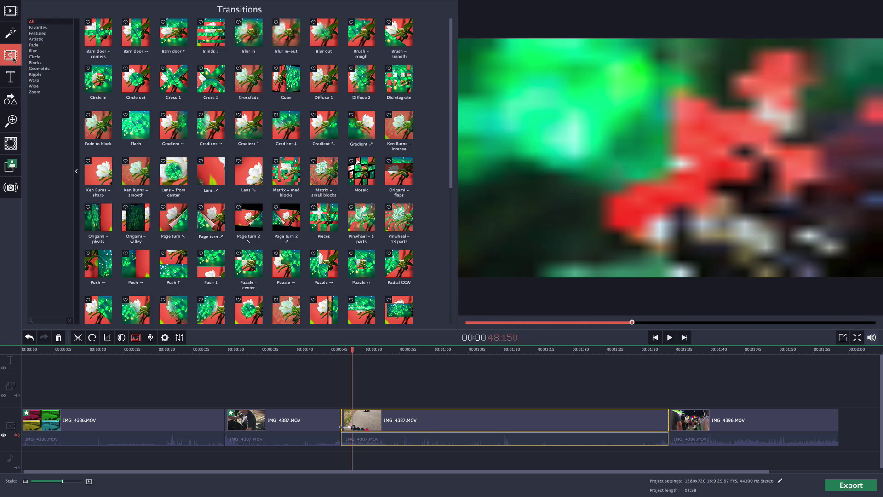
scroll(304, 227, "down", 5)
scroll(304, 226, "up", 5)
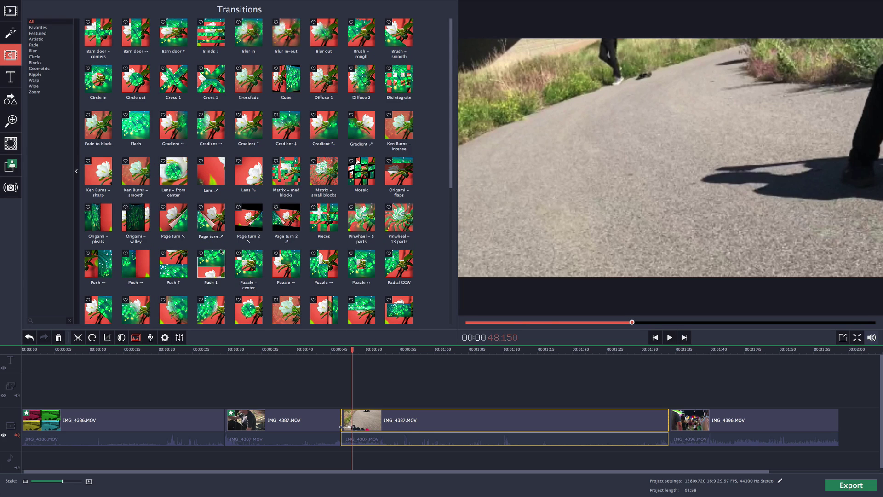
scroll(221, 251, "down", 1)
left_click(133, 208)
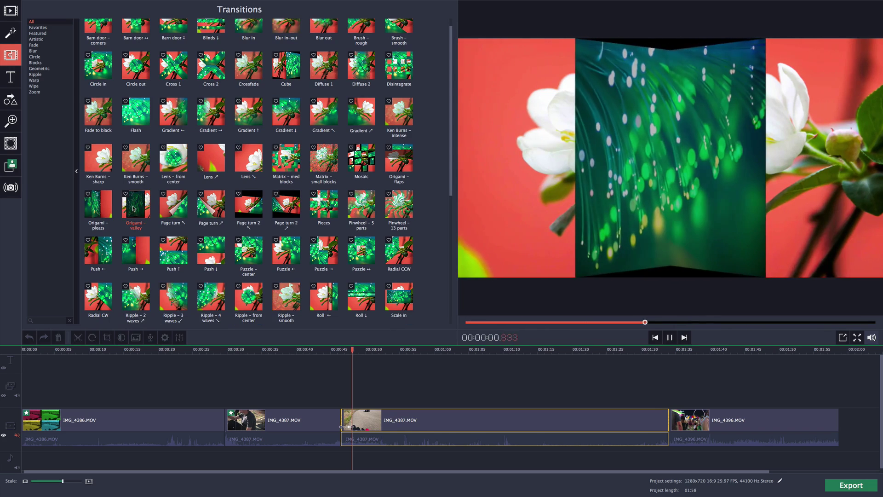
left_click_drag(133, 208, 225, 420)
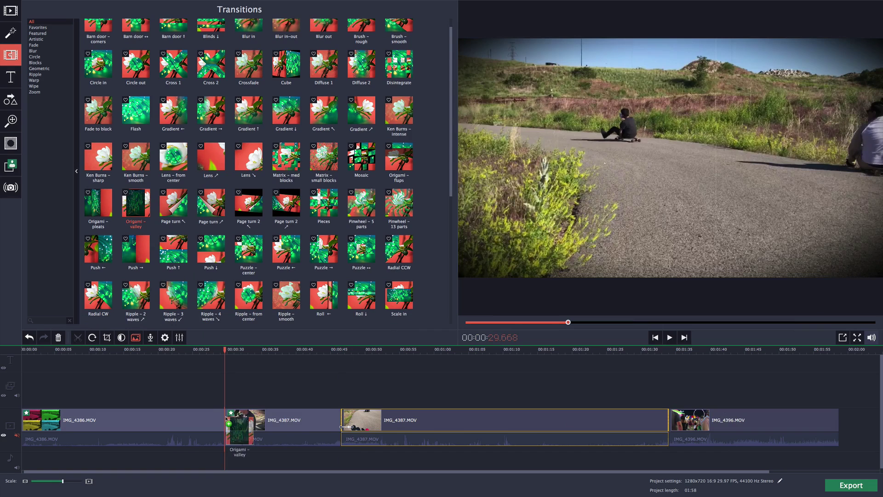
Step: Play from 26.7 seconds through the new transition, then preview Radial CCW
left_click(215, 350)
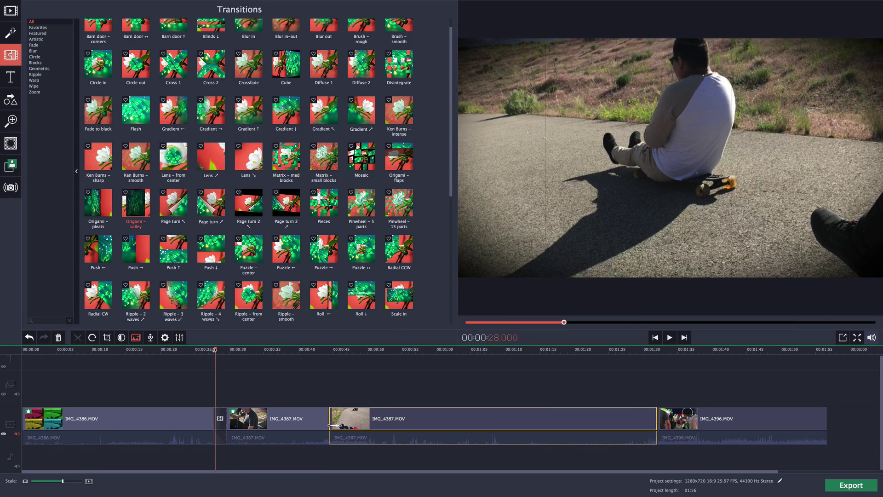
left_click_drag(215, 351, 206, 350)
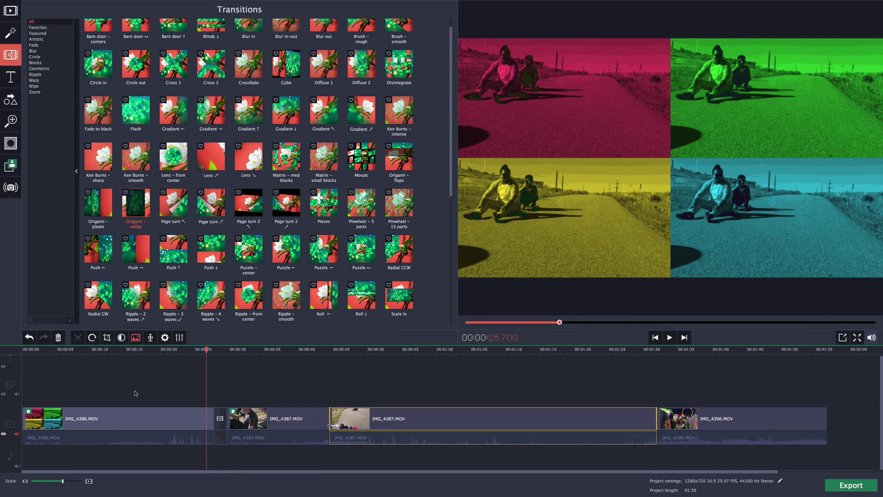
key("space")
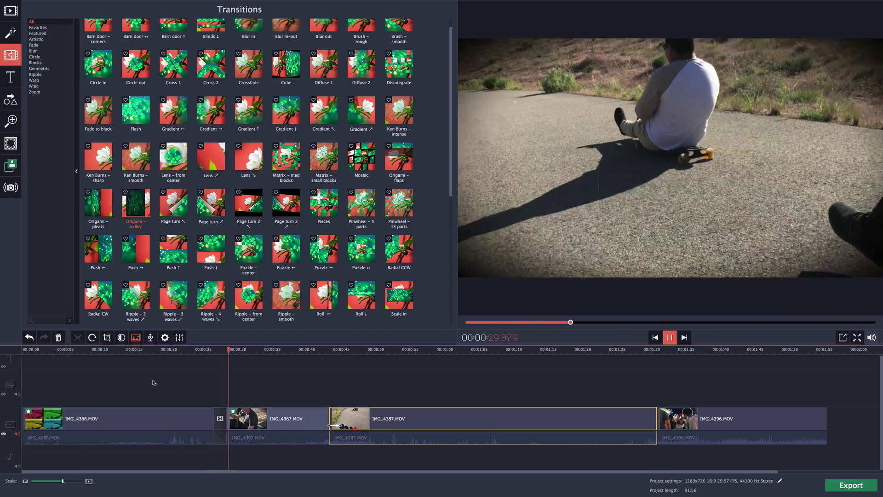
key("space")
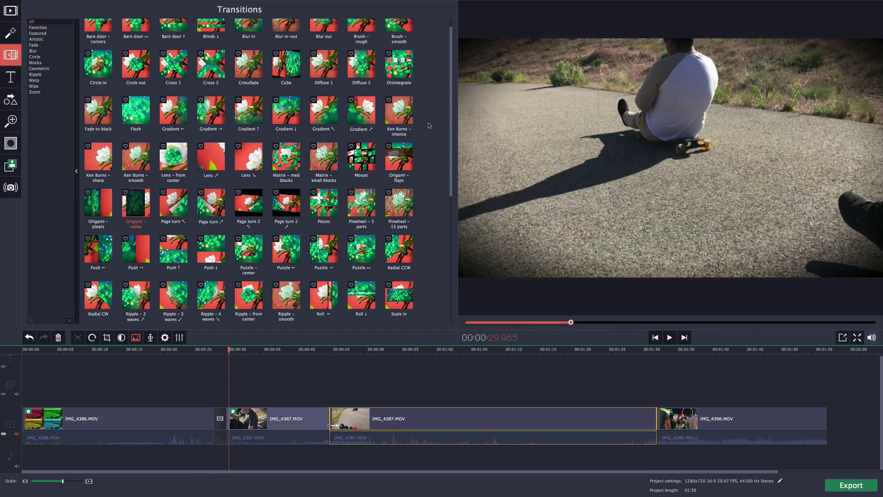
scroll(430, 125, "down", 5)
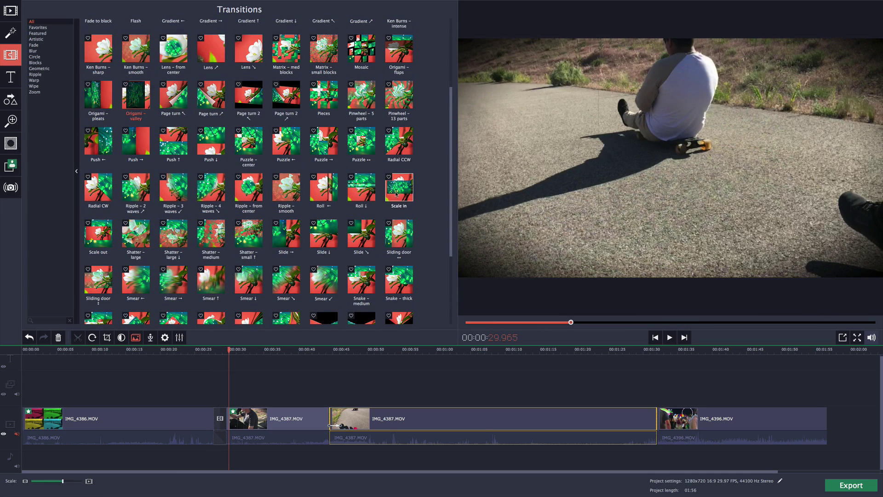
left_click(397, 147)
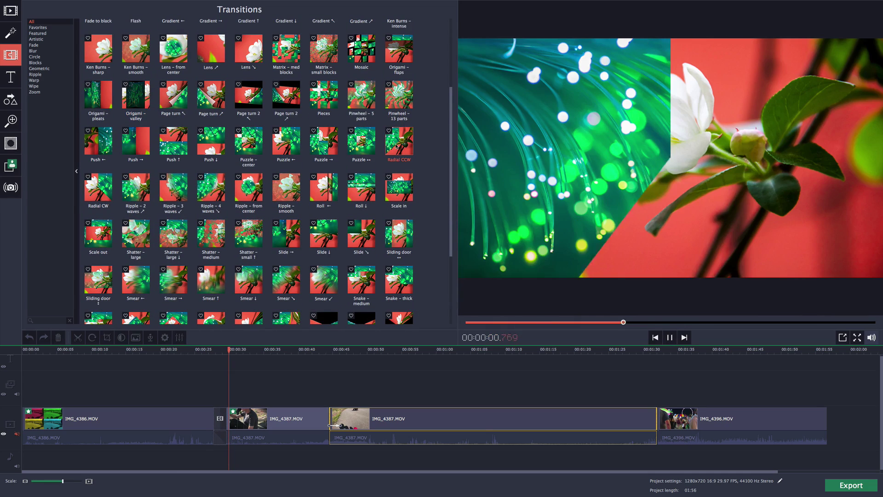
Step: Open the first transition's properties and close them without changes
left_click(220, 419)
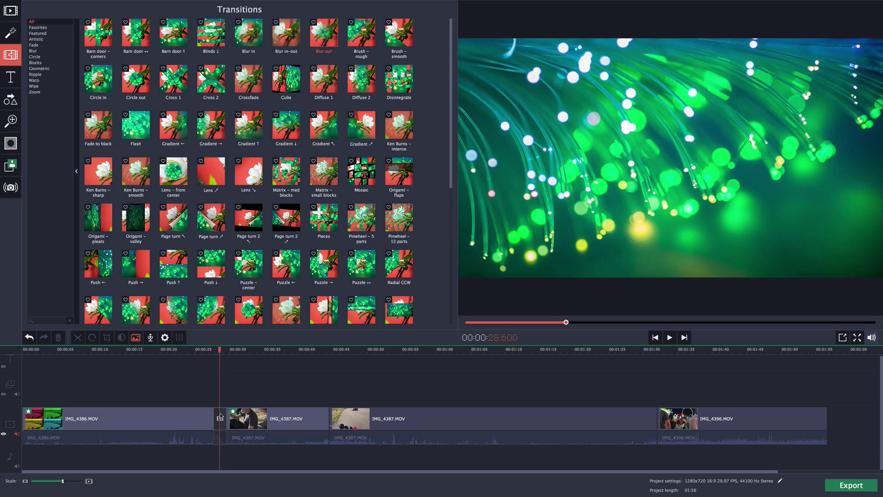
right_click(220, 417)
left_click(251, 419)
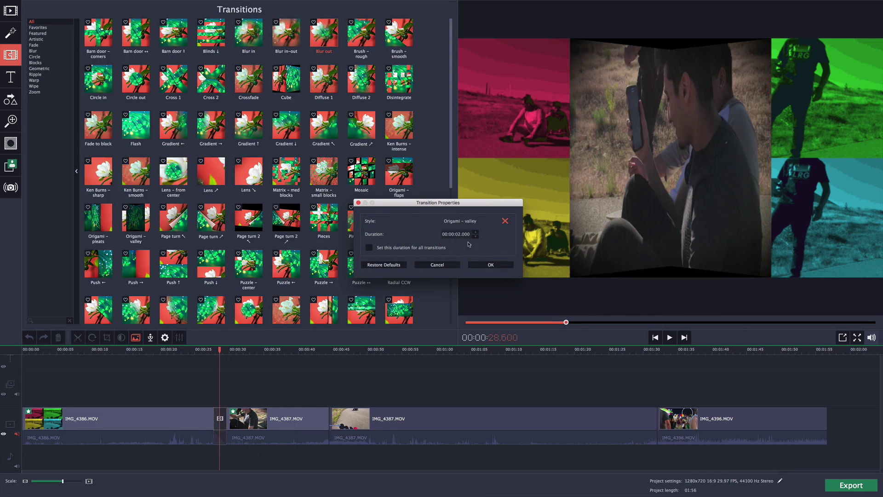
left_click(437, 264)
Step: Remove the Old movie – vignette effect from the IMG_4387 clip
left_click(221, 411)
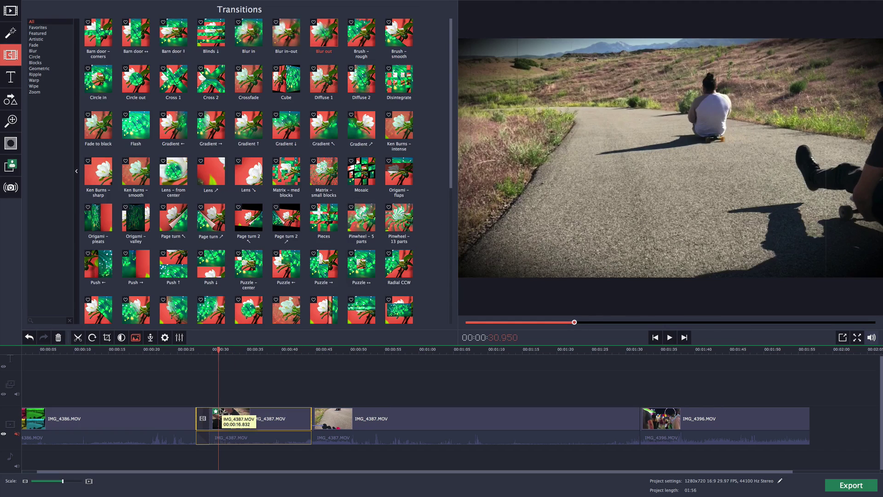
left_click(216, 412)
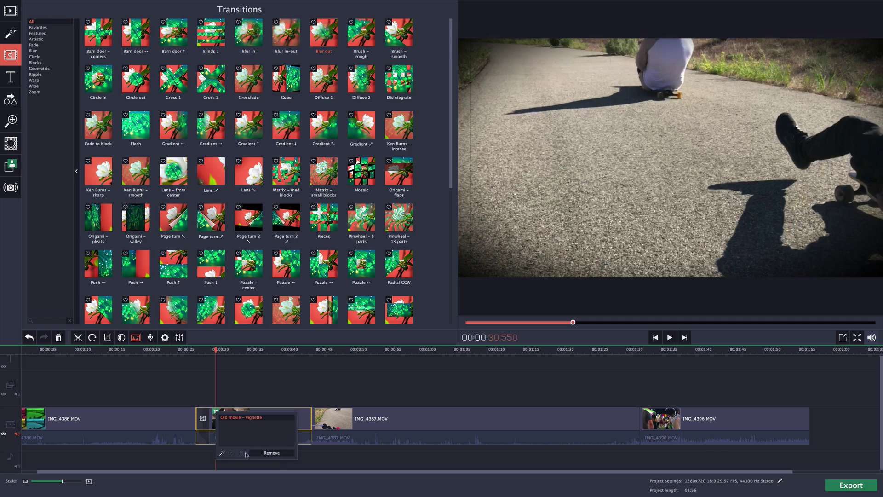
left_click(271, 453)
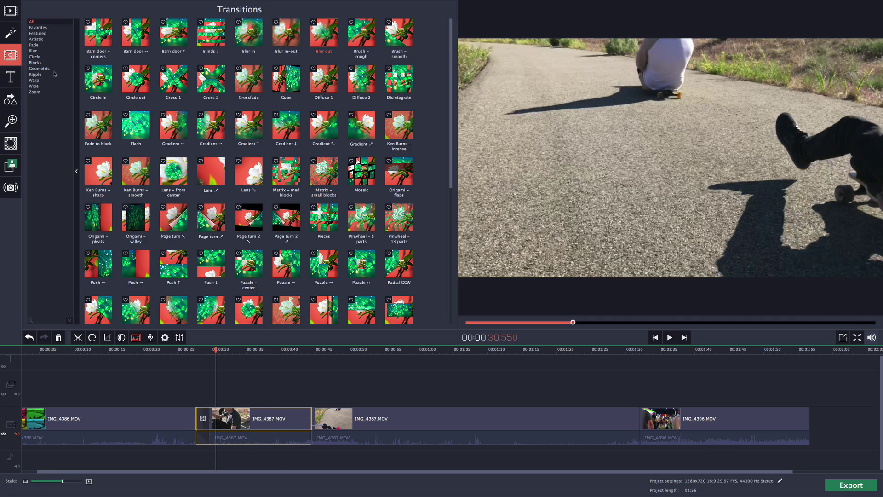
Step: Place the Fly in title on the title track near 28 seconds and zoom the timeline out
left_click(10, 77)
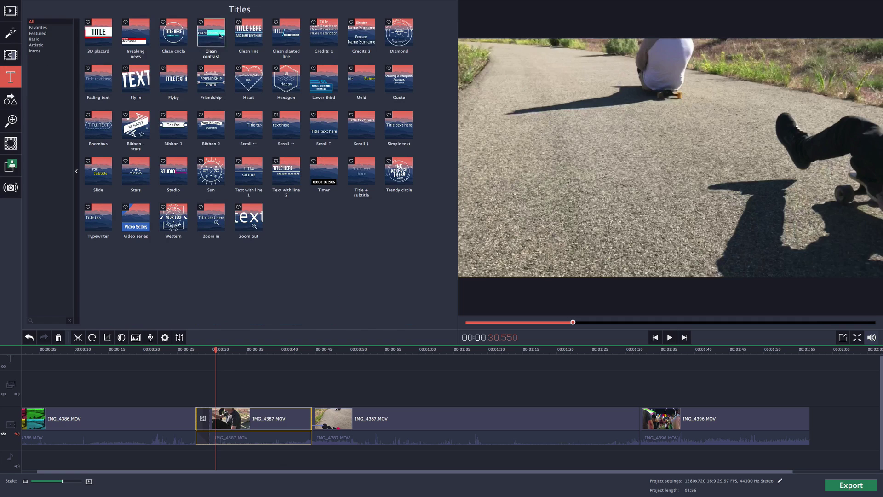
left_click(208, 350)
left_click(133, 77)
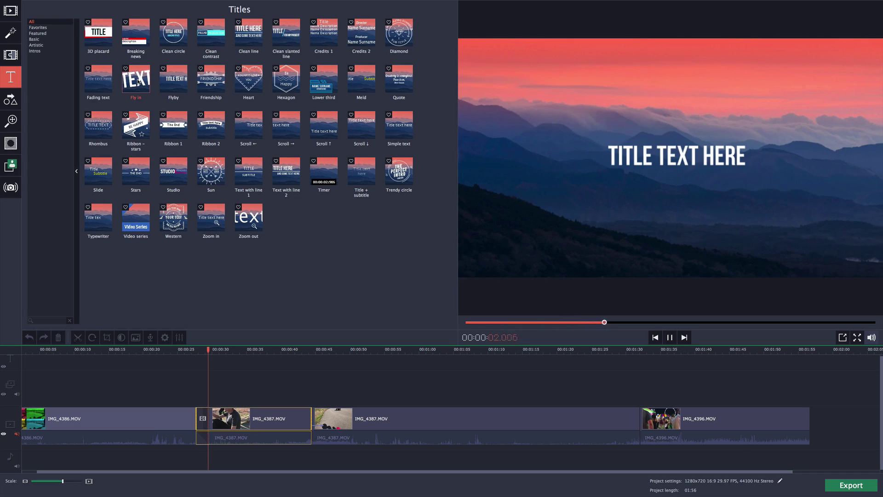
left_click_drag(133, 77, 207, 366)
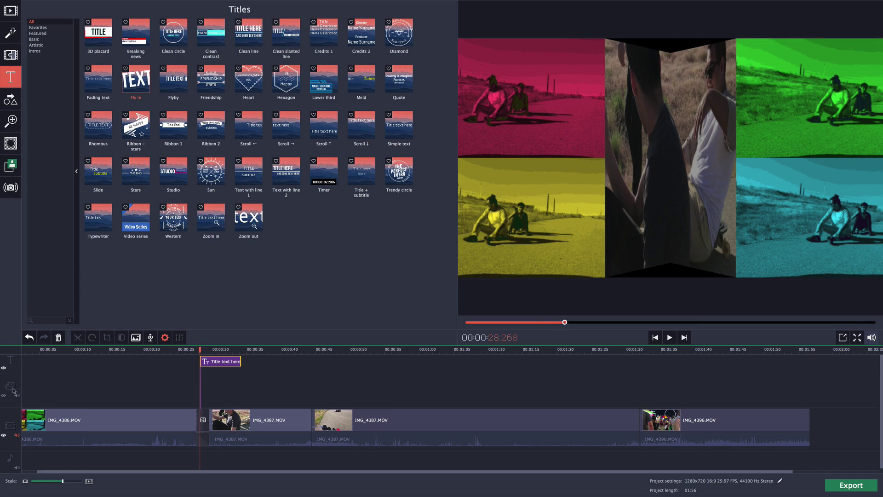
scroll(89, 377, "left", 2)
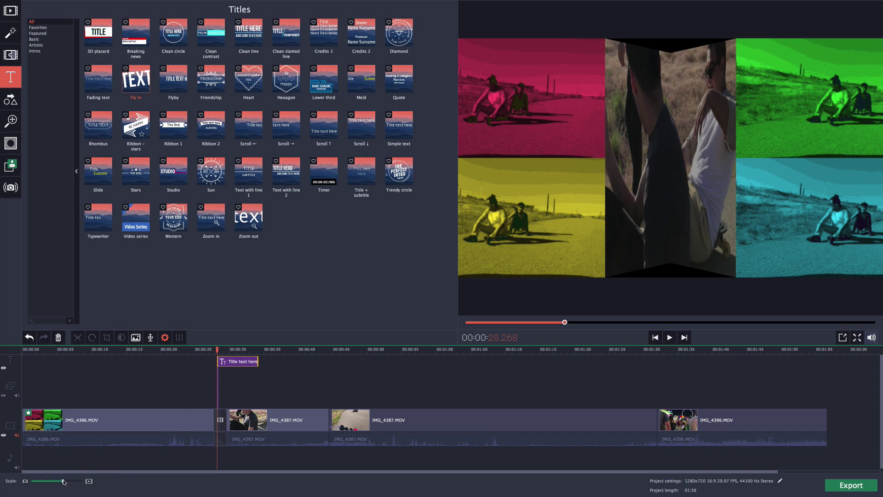
mouse_move(62, 481)
left_mouse_down()
mouse_move(44, 481)
mouse_move(60, 481)
left_mouse_up()
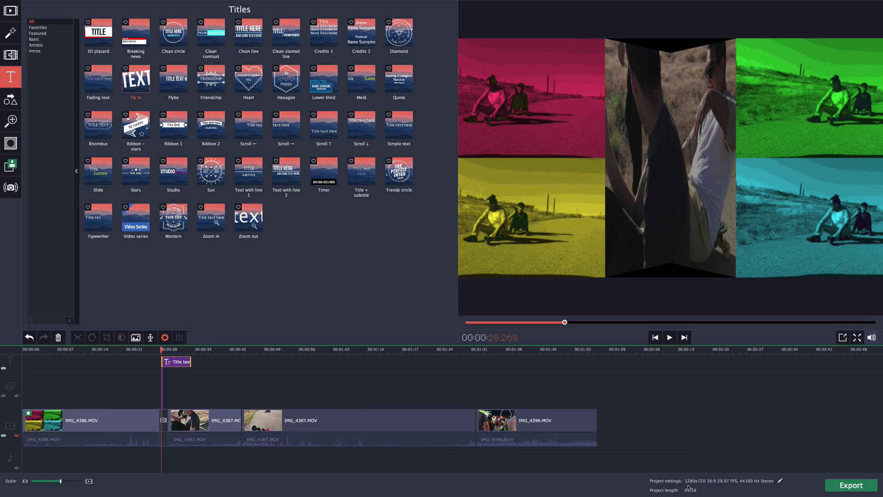
left_click(780, 481)
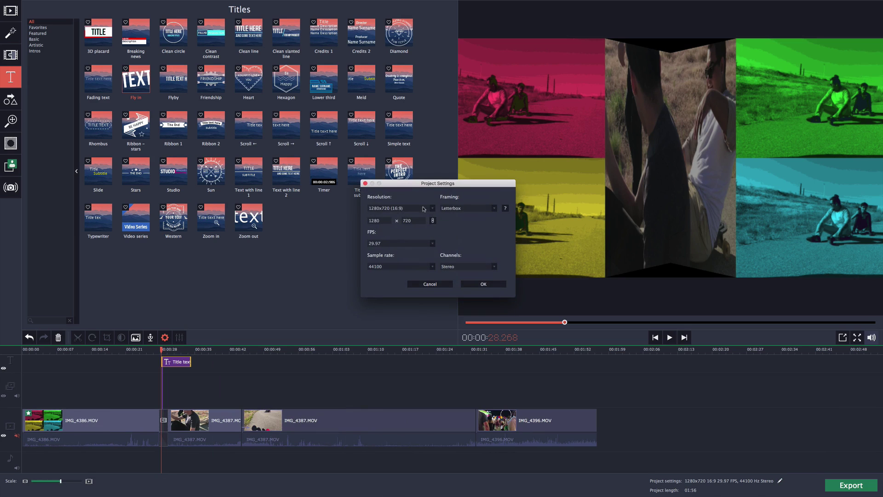
left_click_drag(410, 189, 408, 192)
left_click(406, 211)
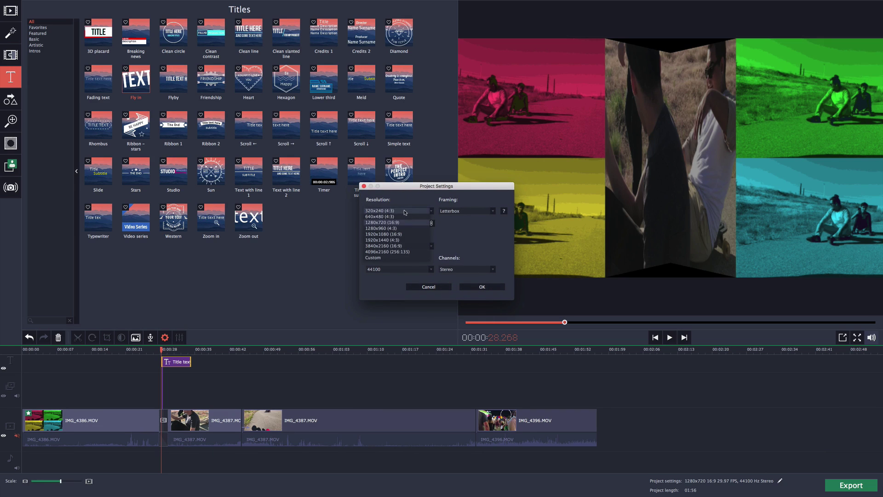
left_click(405, 222)
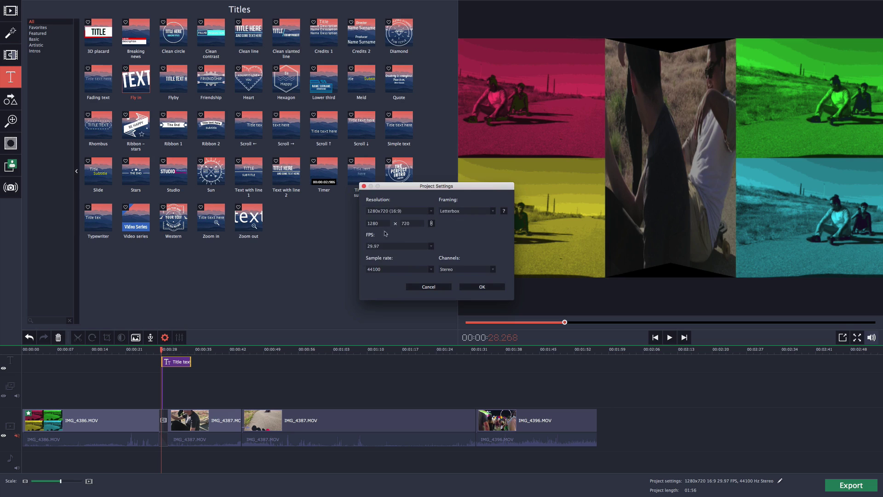
left_click(429, 247)
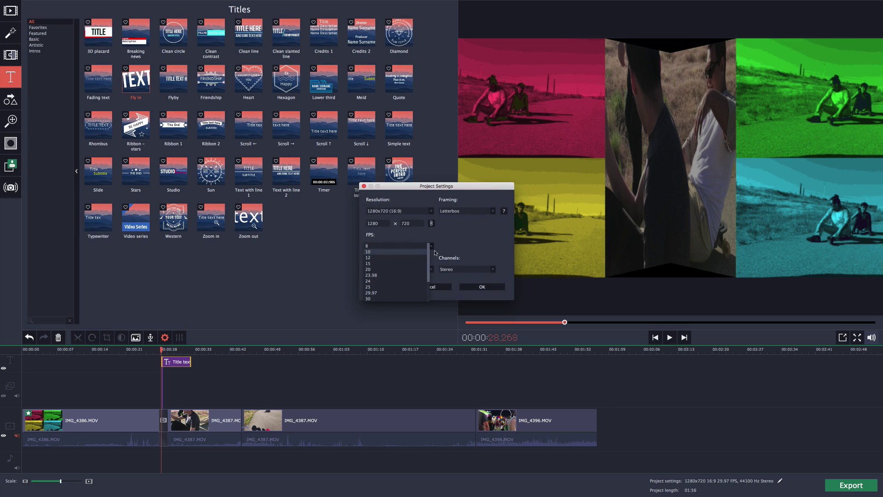
left_click(450, 254)
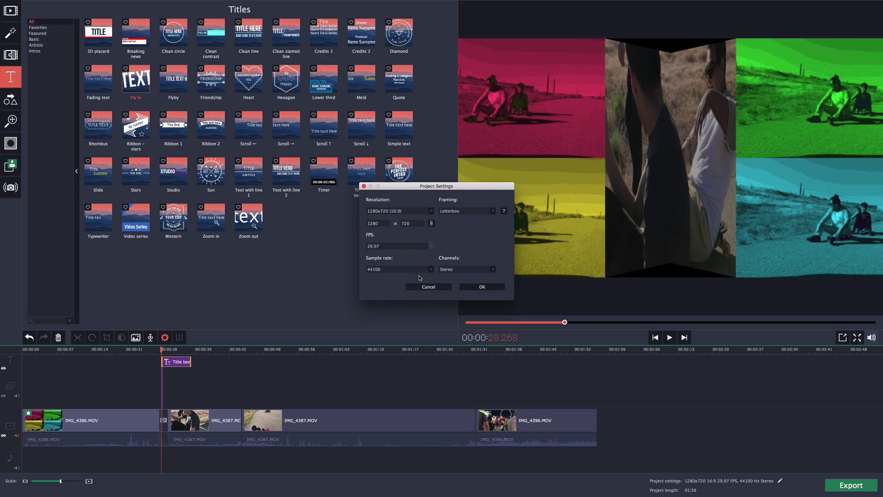
left_click(420, 286)
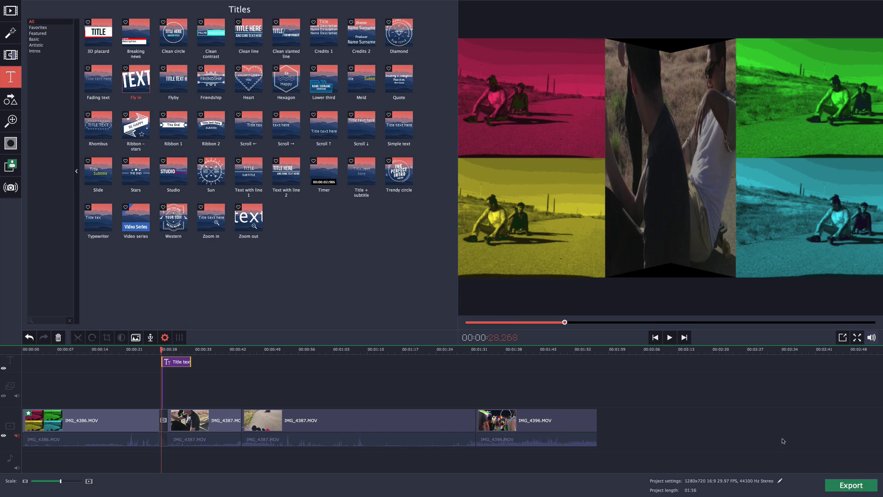
Step: Replace the title's placeholder text with 'LONGBOARDING'
left_click(247, 86)
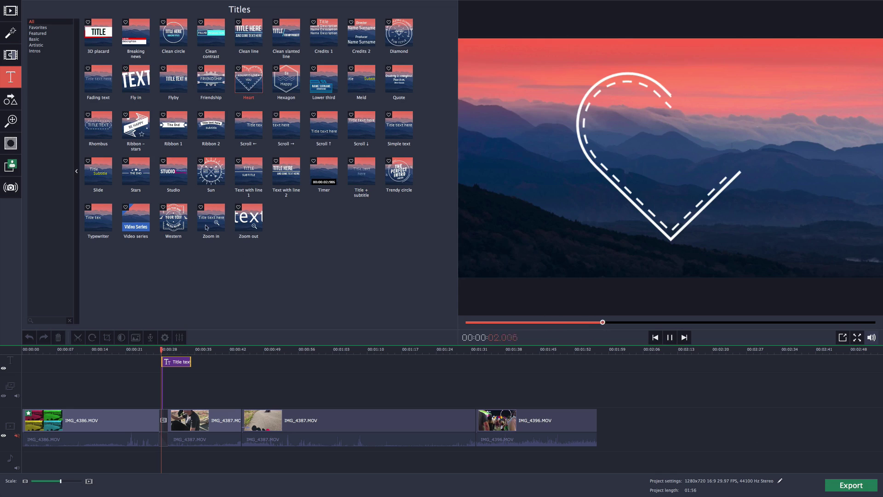
left_click(169, 362)
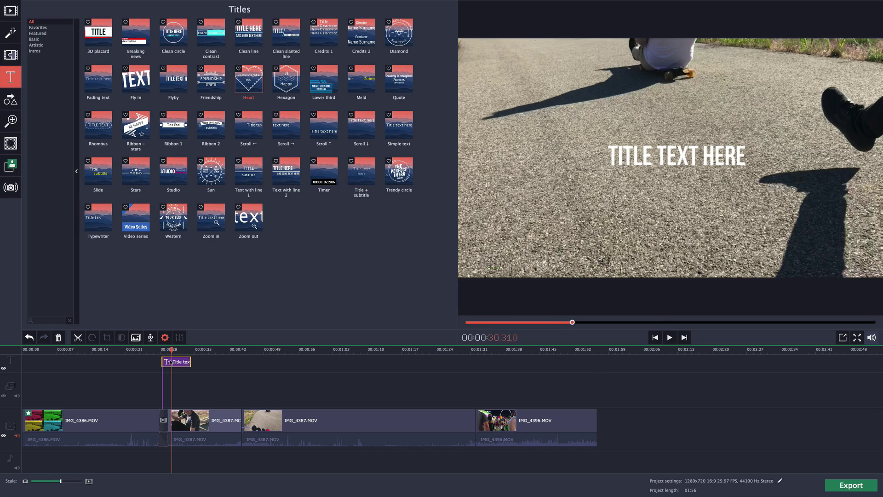
double_click(168, 361)
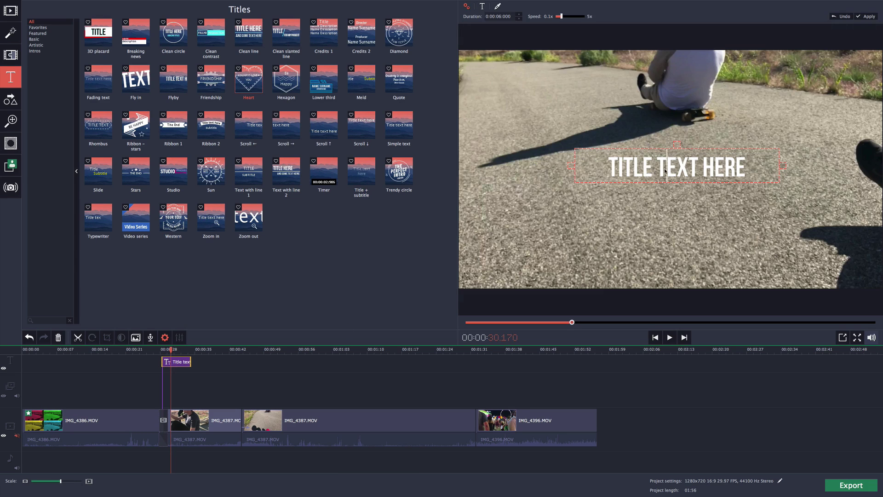
left_click_drag(747, 168, 593, 166)
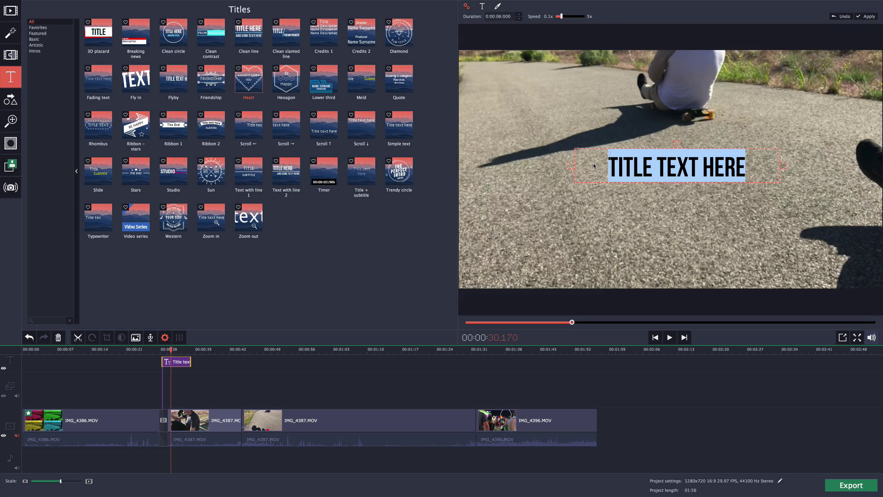
type("LONGB")
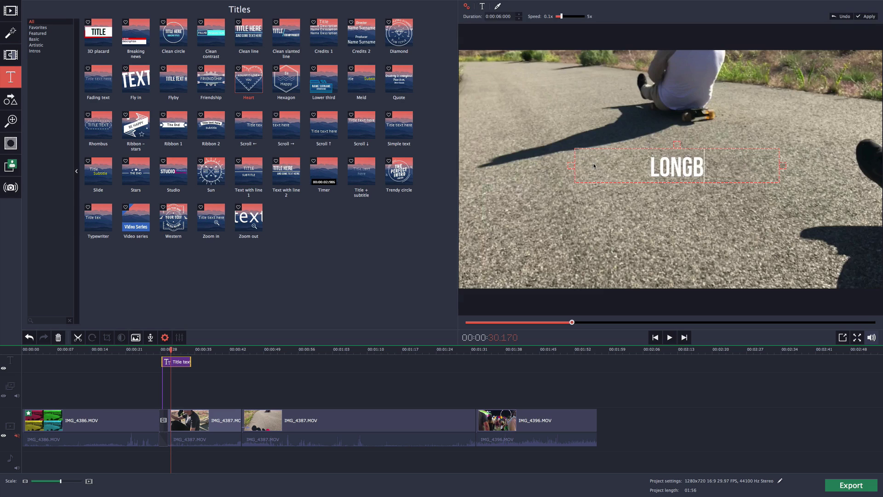
type("ORADIN")
key("BackSpace")
key("BackSpace")
key("BackSpace")
key("BackSpace")
type("ARDING")
key("ctrl+a")
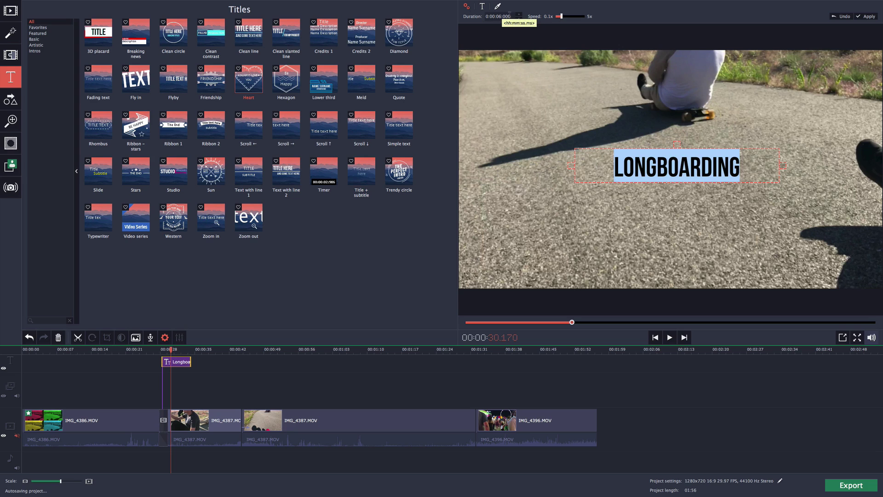
Step: Set the title duration to 3 seconds
left_click(518, 19)
left_click(518, 18)
left_click(519, 19)
left_click(519, 14)
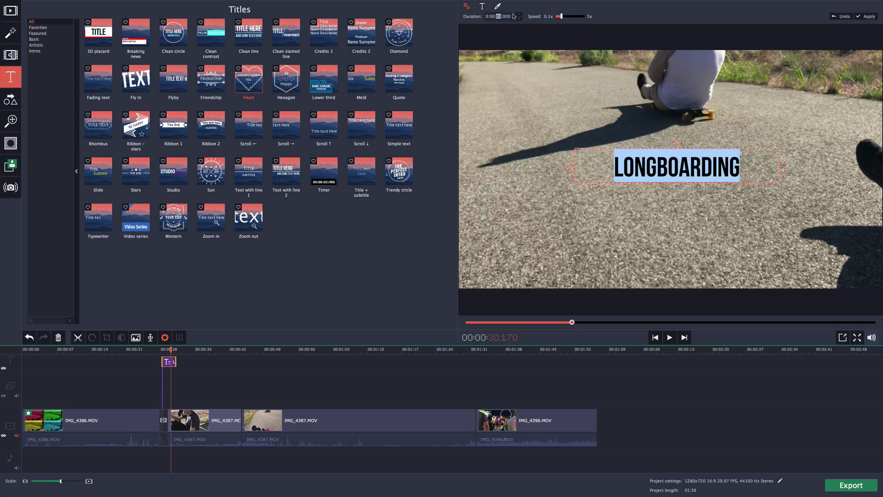
Step: Look over the title's font and colour settings unchanged, then apply the edits
left_click(484, 7)
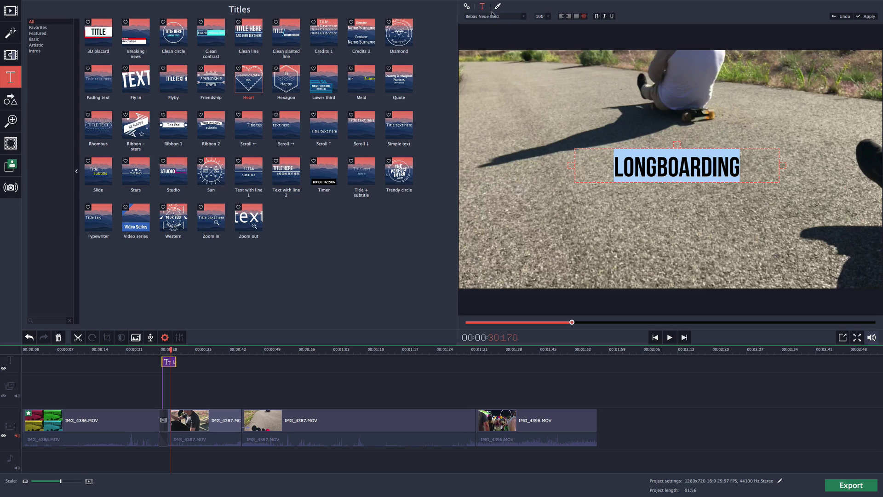
left_click(524, 16)
left_click(524, 14)
left_click(497, 6)
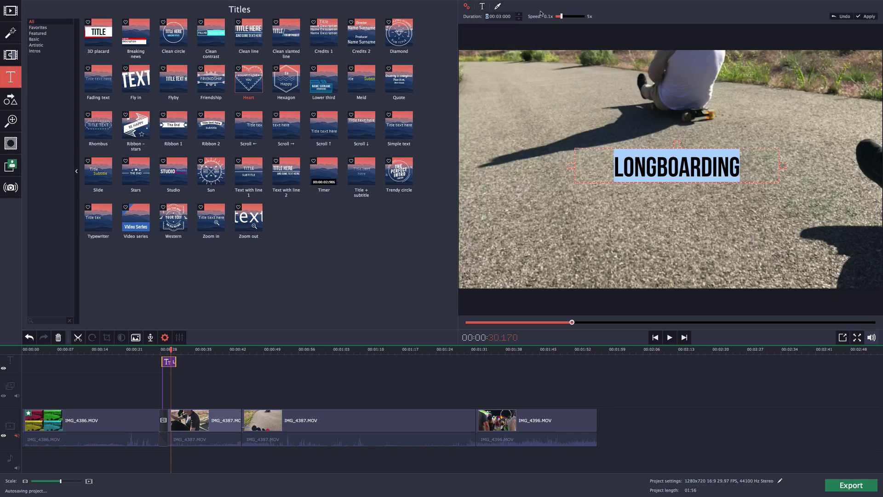
left_click(864, 18)
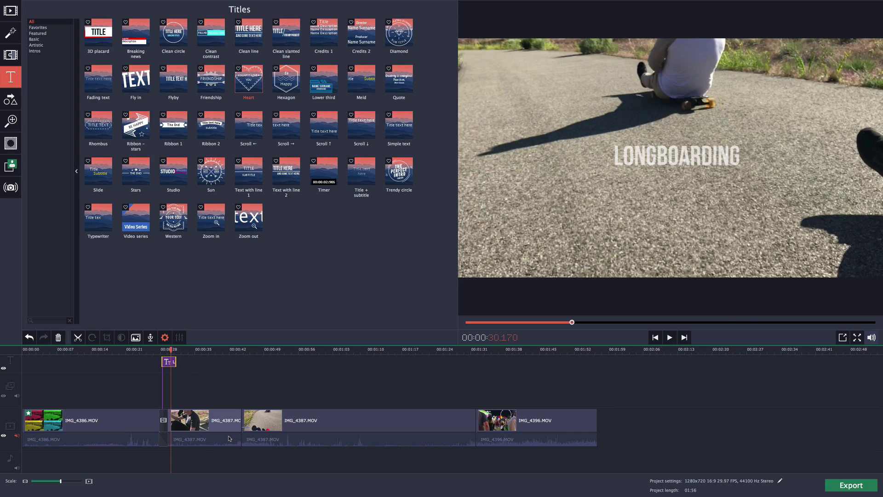
Step: Move the playhead to about 1:38 in the carnival clip and choose the zoom-in effect
left_click(10, 99)
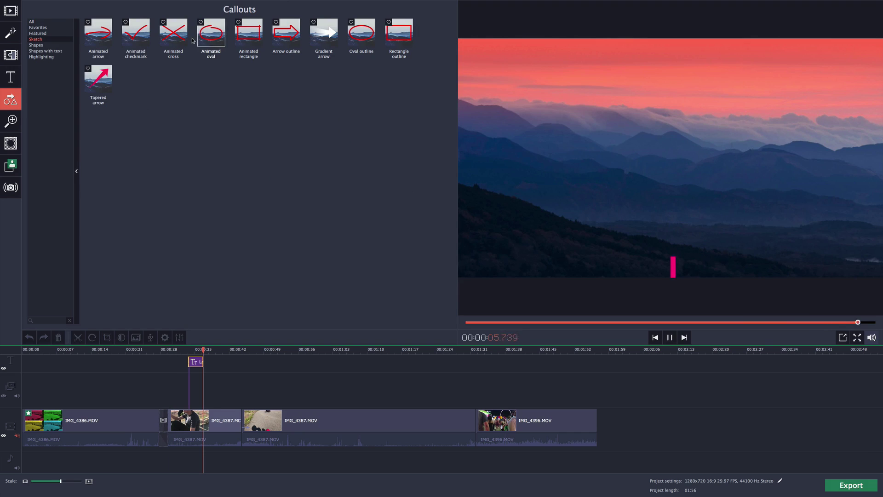
left_click(189, 423)
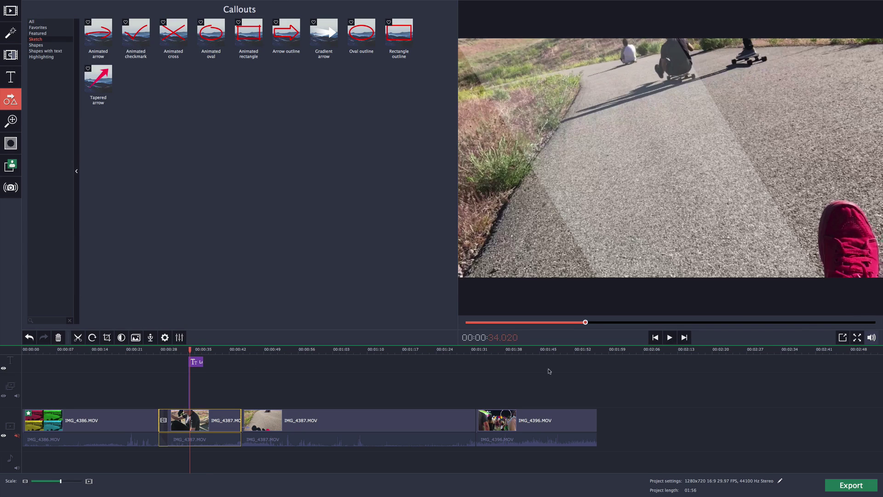
left_click(493, 352)
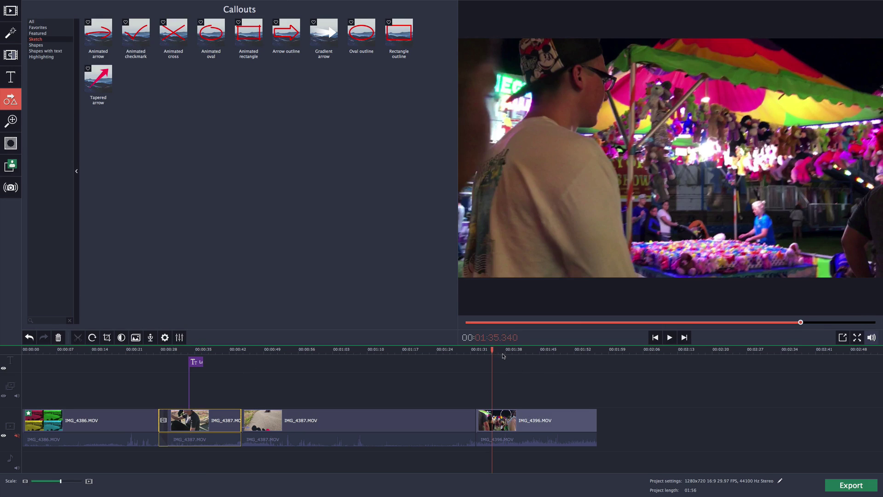
left_click(506, 352)
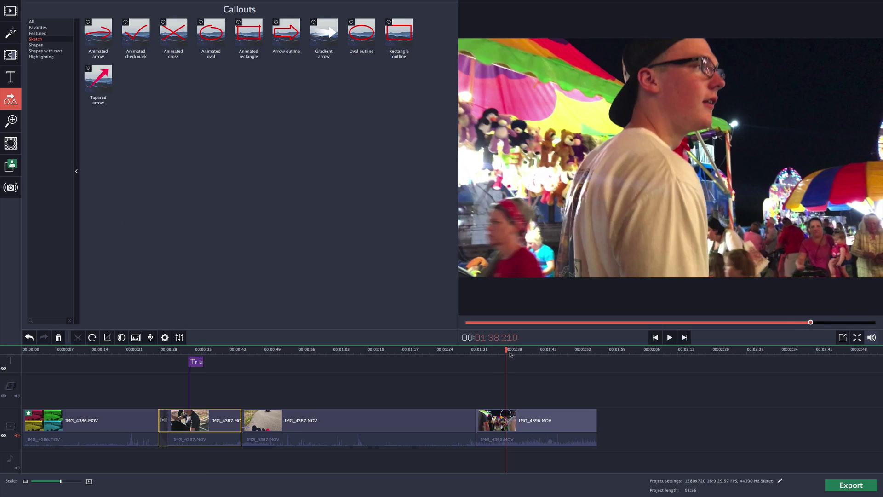
left_click(511, 352)
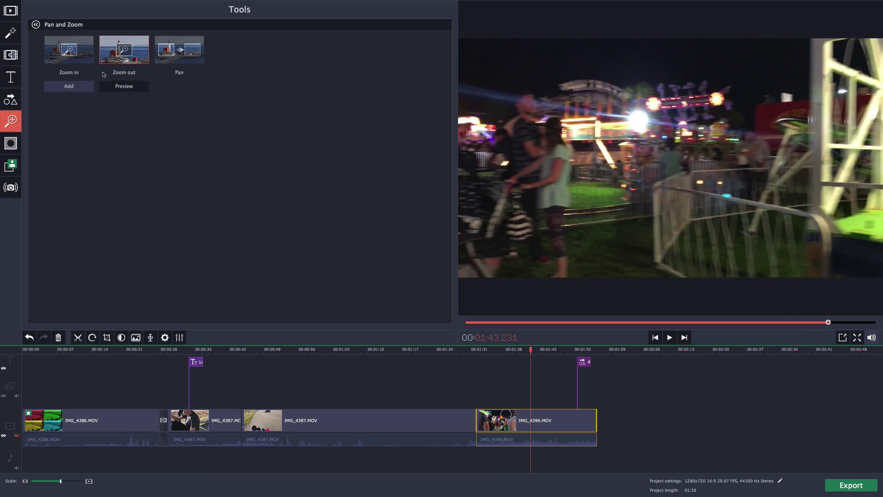
left_click(62, 55)
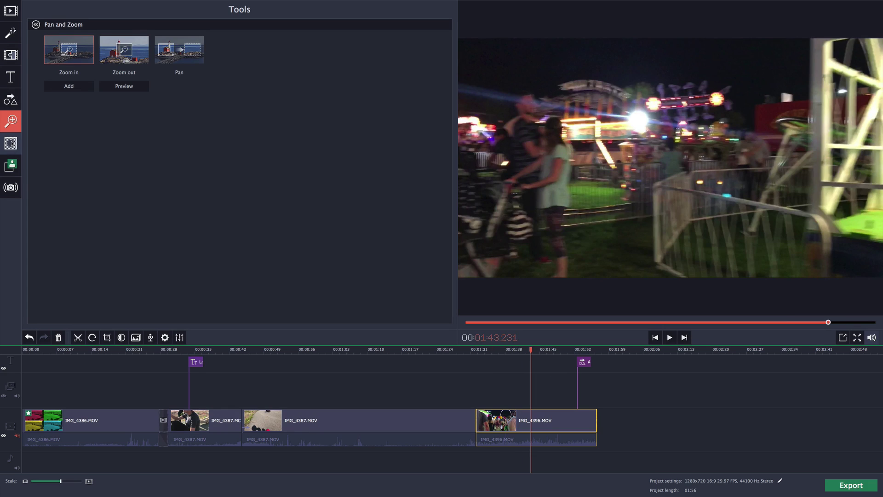
Step: Fit an oval pixelation mask over the left person's face at 15% size and apply it
left_click(10, 143)
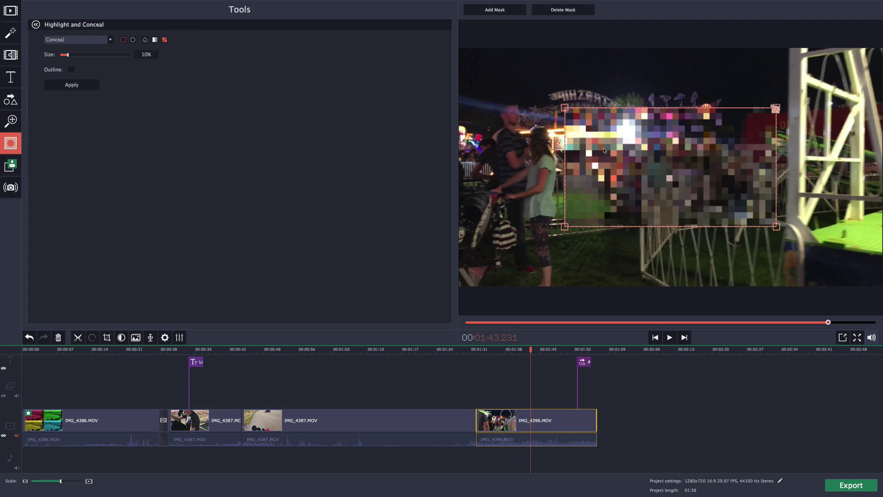
left_click_drag(608, 152, 538, 139)
left_click_drag(706, 213, 557, 160)
left_click_drag(531, 131, 532, 136)
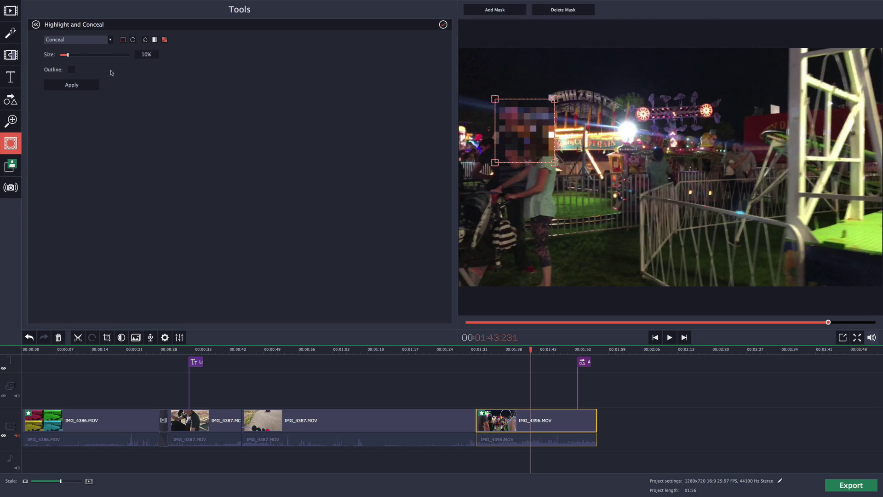
left_click(134, 41)
left_click_drag(68, 55, 71, 55)
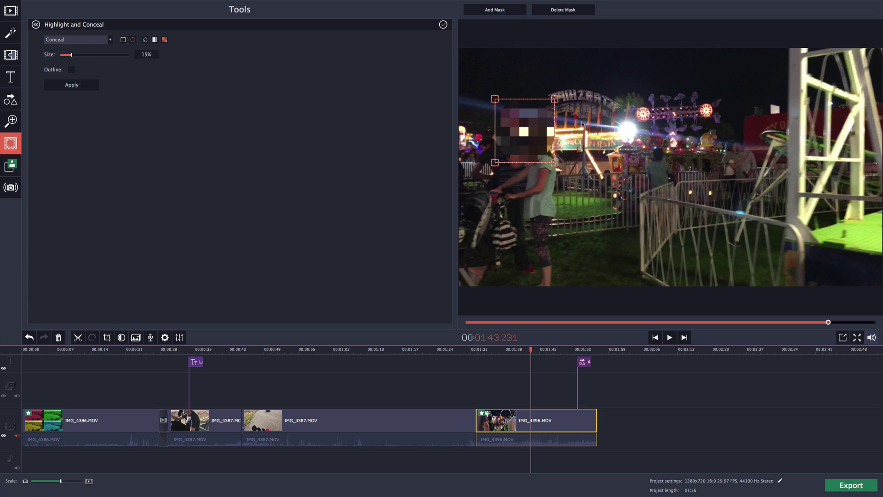
left_click(74, 85)
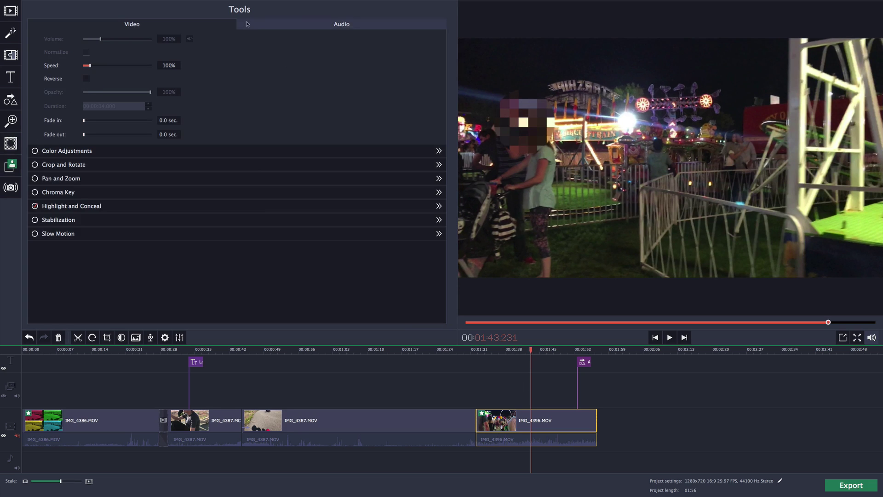
Step: At 1:44.440, try the carnival clip's manual Brightness slider, ending at 49
left_click(536, 424)
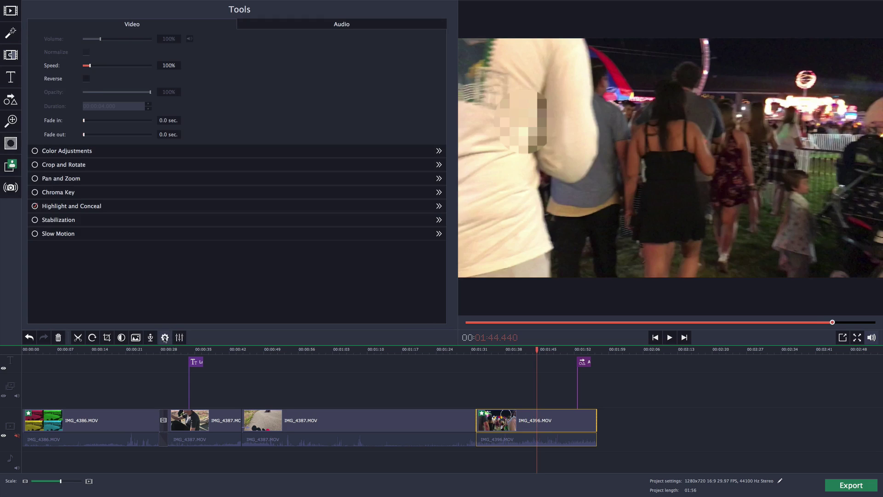
left_click(324, 27)
left_click(211, 26)
left_click(438, 152)
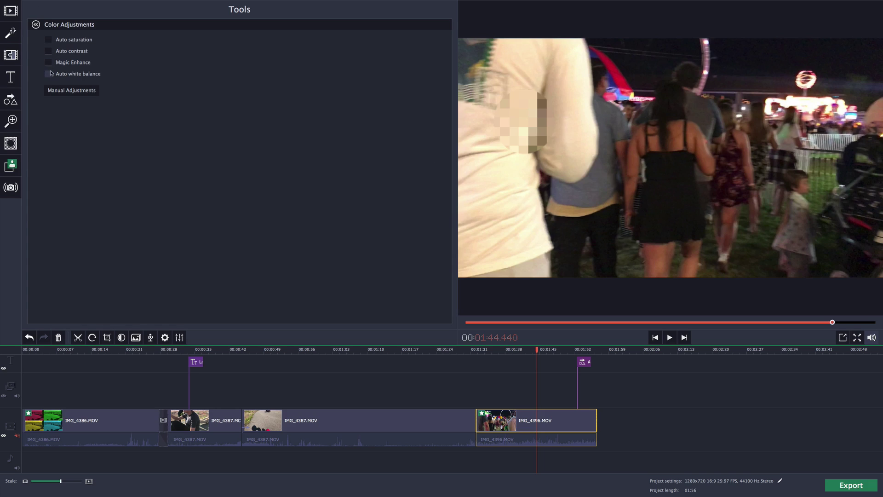
left_click(53, 95)
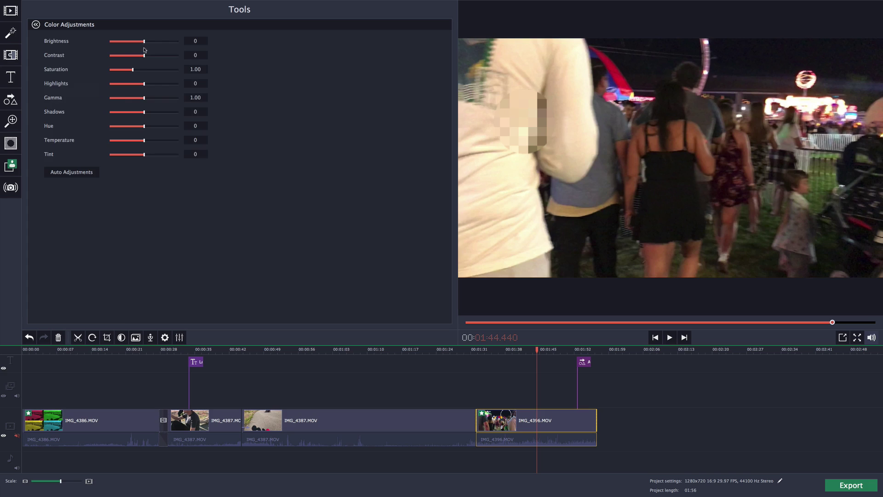
left_click_drag(144, 43, 136, 42)
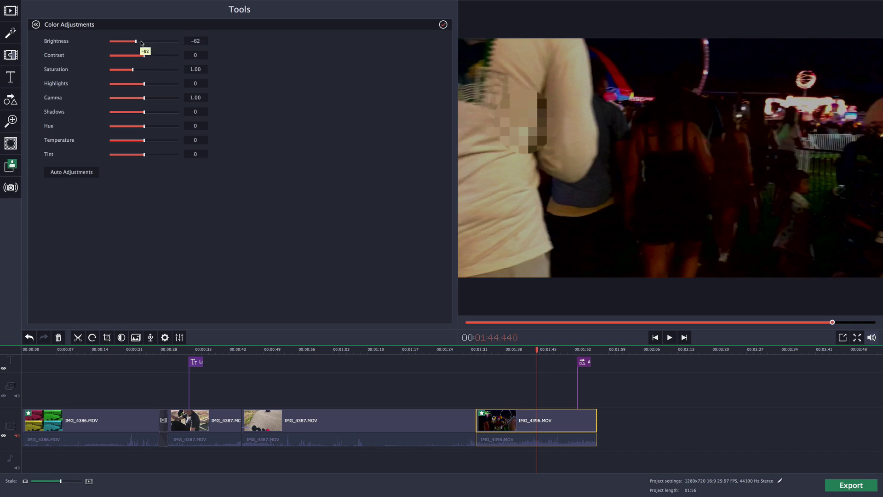
left_click_drag(142, 41, 151, 41)
Step: Look at the Crop and Rotate and Chroma Key settings without changing them
left_click(35, 24)
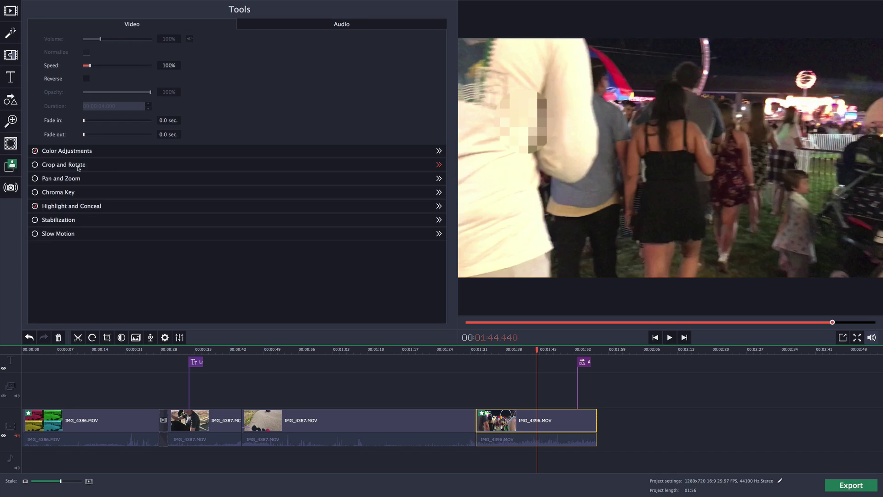
left_click(79, 166)
left_click(35, 24)
left_click(77, 196)
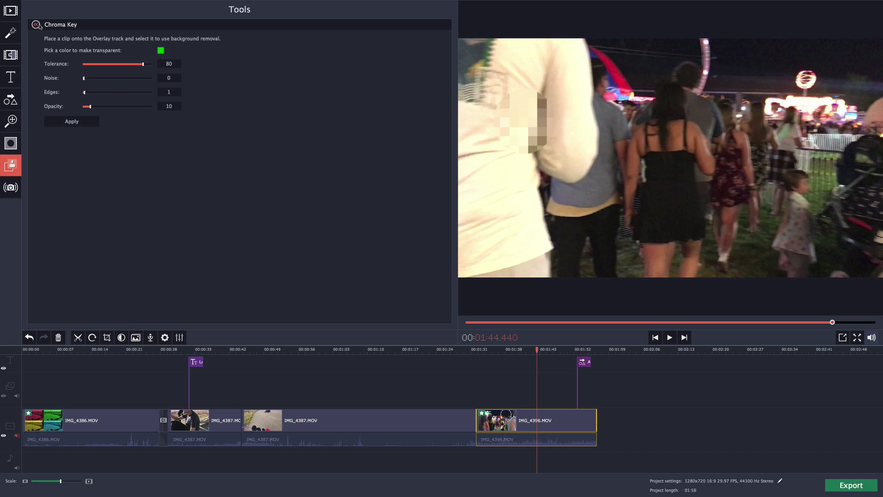
left_click(36, 24)
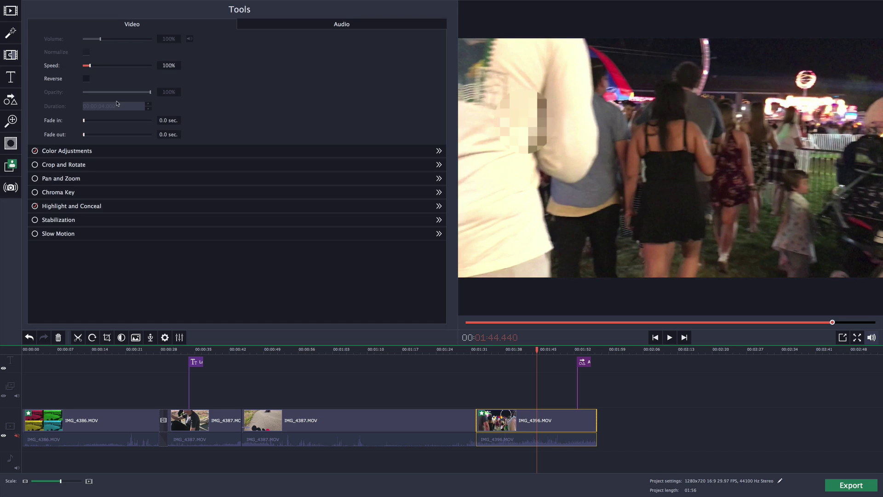
Step: Try stabilization with lower shaking and Fixed edge cropping, then dismiss it unapplied
left_click(61, 221)
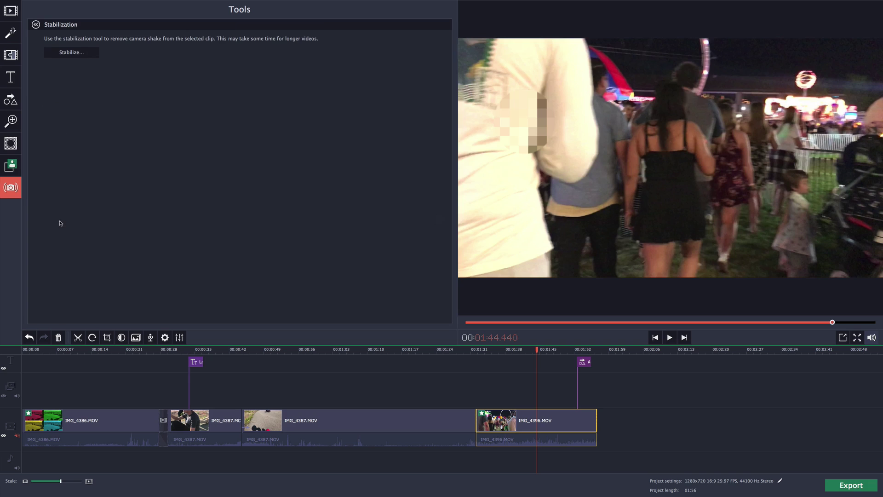
left_click(92, 52)
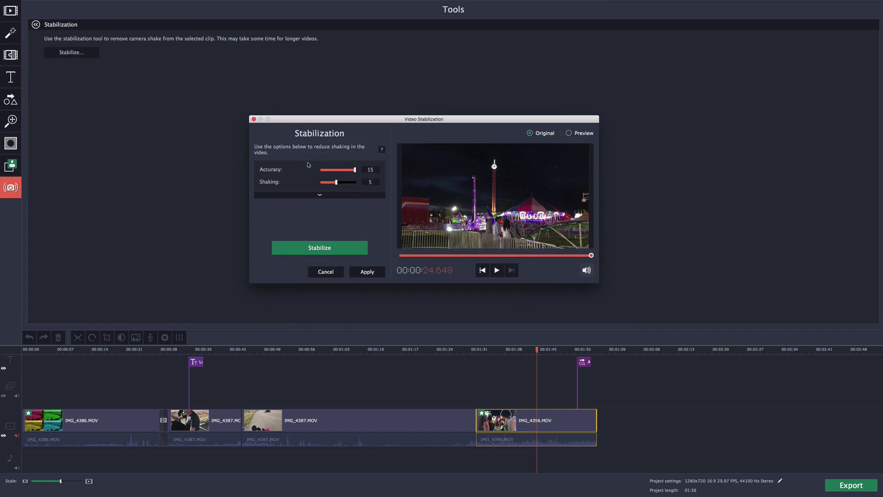
left_click(296, 195)
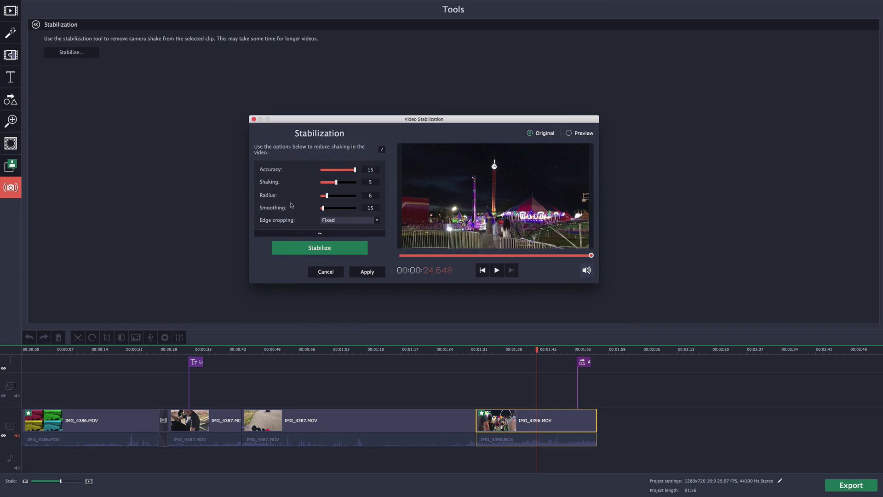
left_click_drag(337, 182, 333, 183)
left_click(338, 224)
left_click(310, 226)
left_click(570, 134)
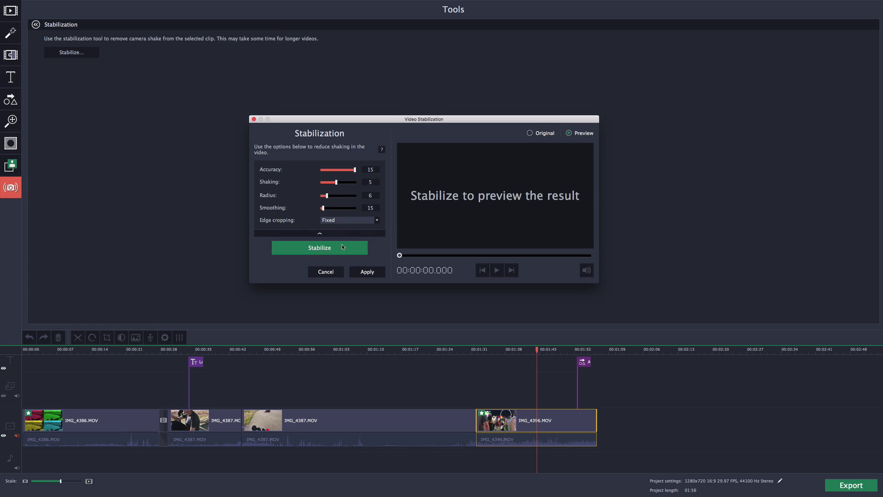
left_click(537, 133)
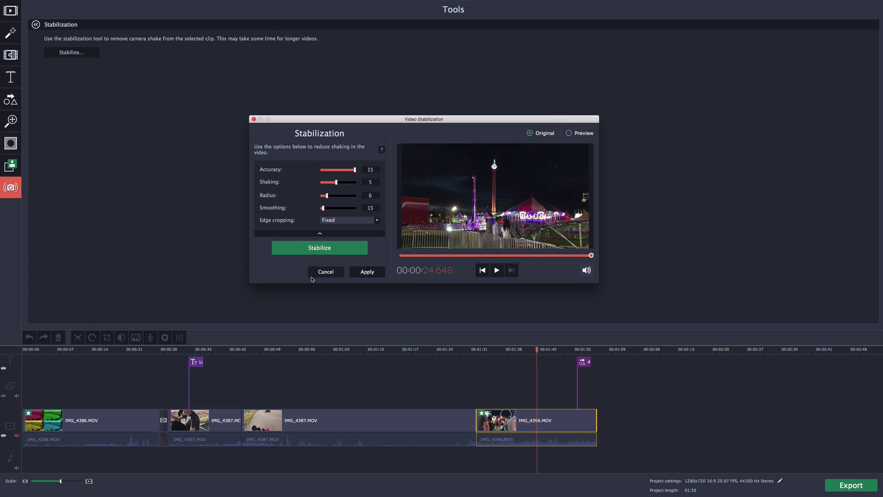
left_click(326, 272)
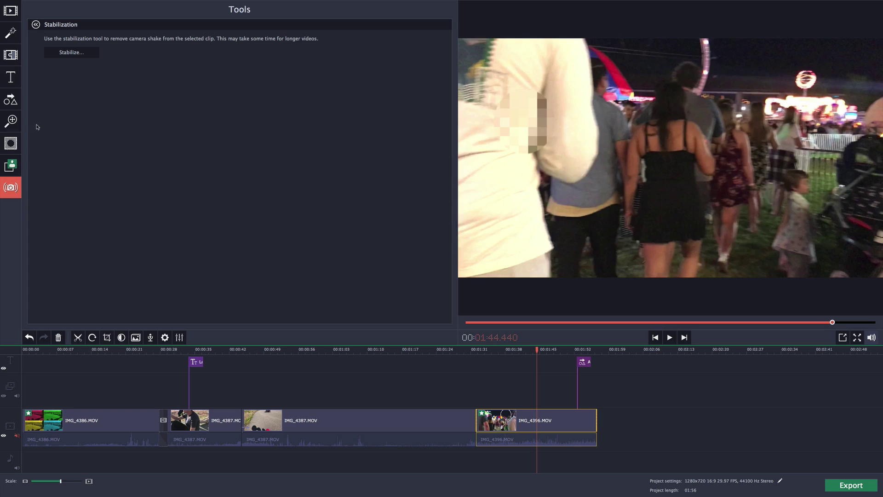
left_click(11, 166)
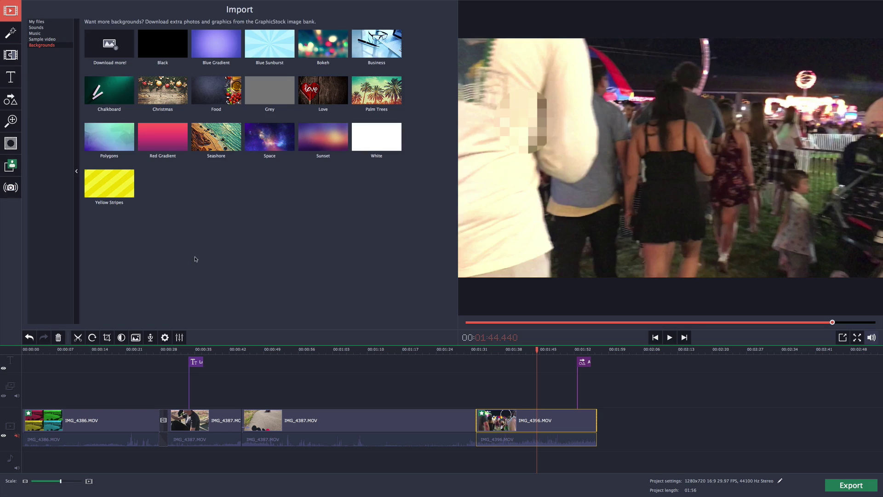
Step: Split the carnival clip at 1:44.440 and rotate it four quarter turns back upright
left_click(79, 339)
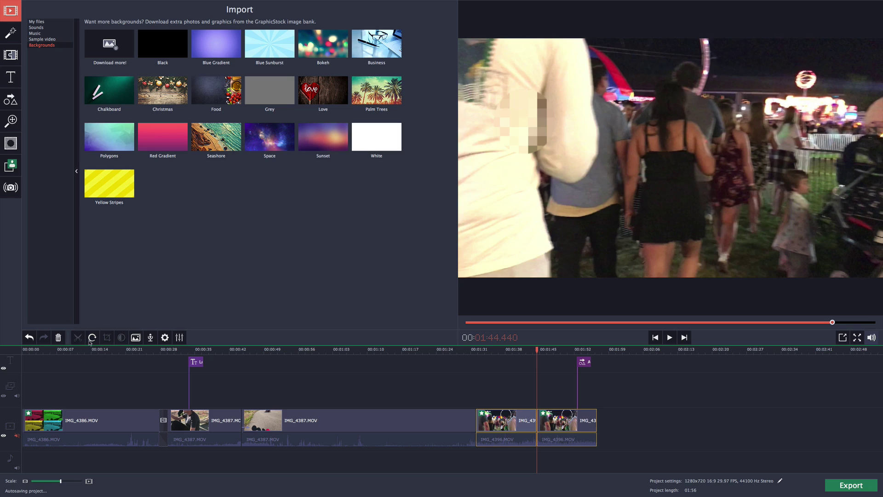
left_click(544, 352)
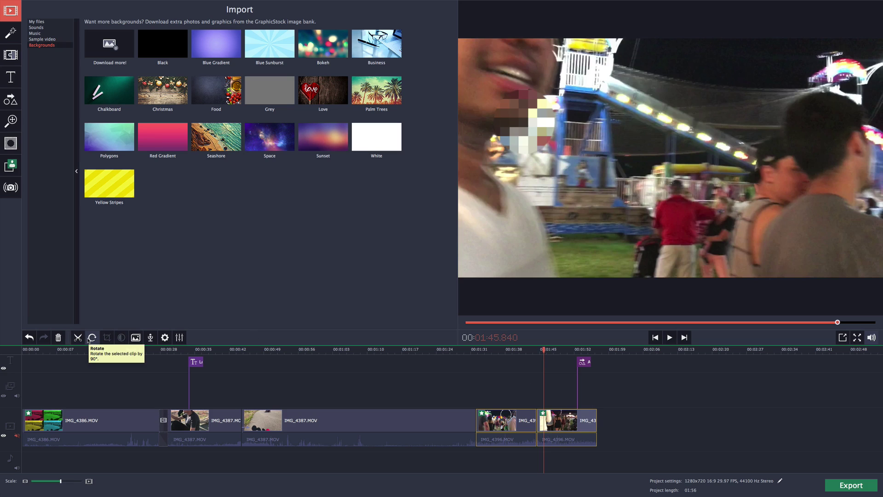
left_click(88, 341)
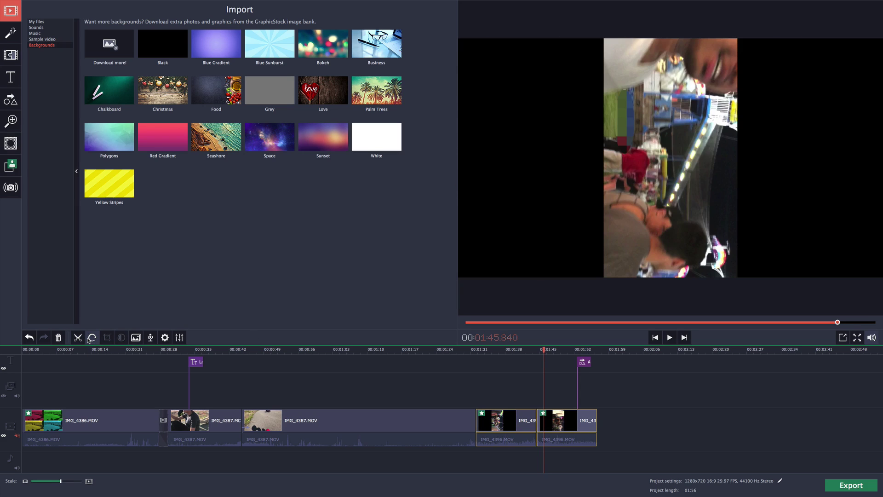
left_click(92, 338)
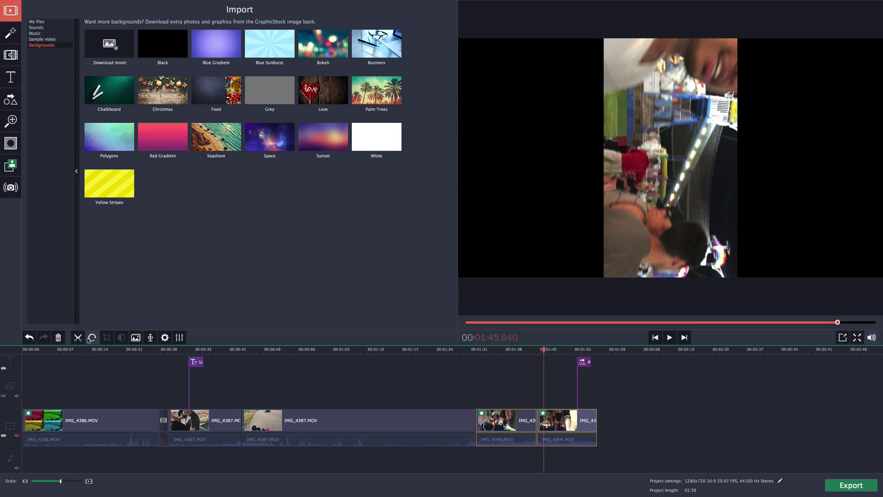
left_click(92, 337)
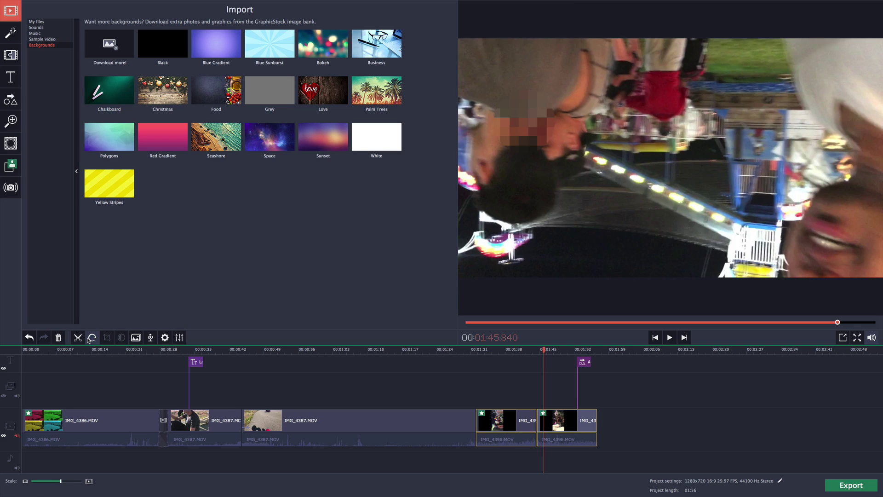
left_click(91, 338)
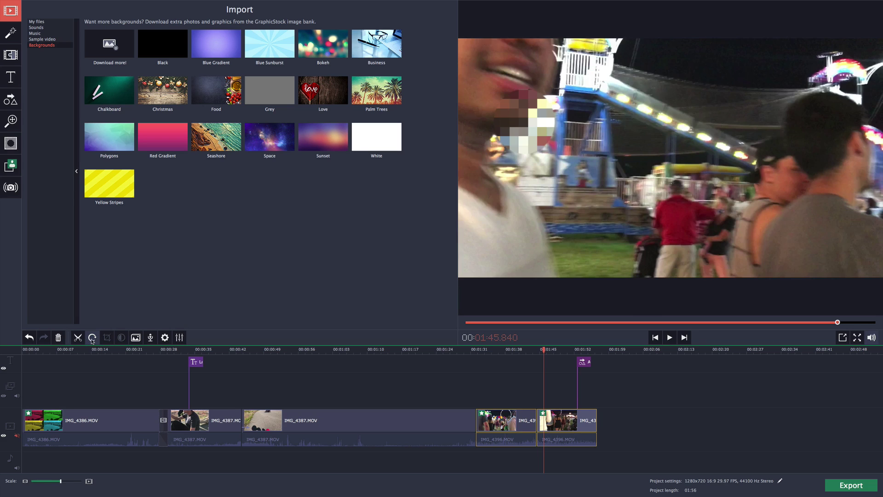
Step: Open the slideshow Transition Wizard and browse its transition styles list, then close the list
left_click(135, 338)
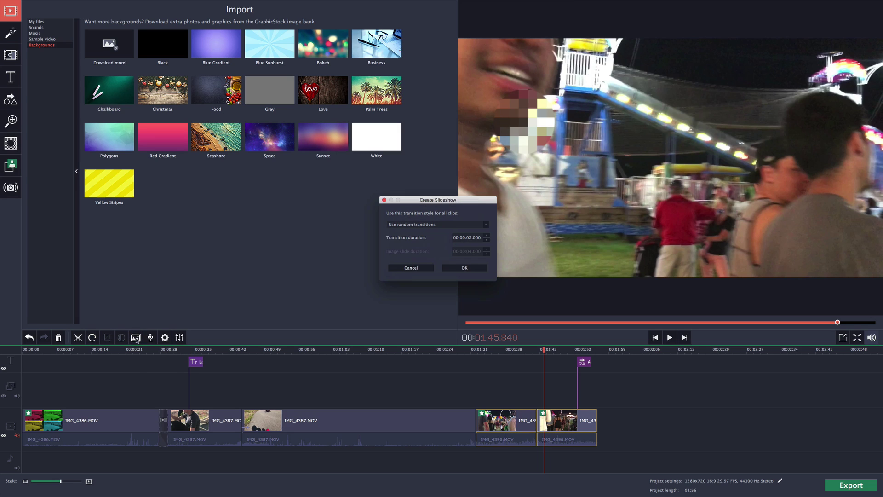
left_click(433, 225)
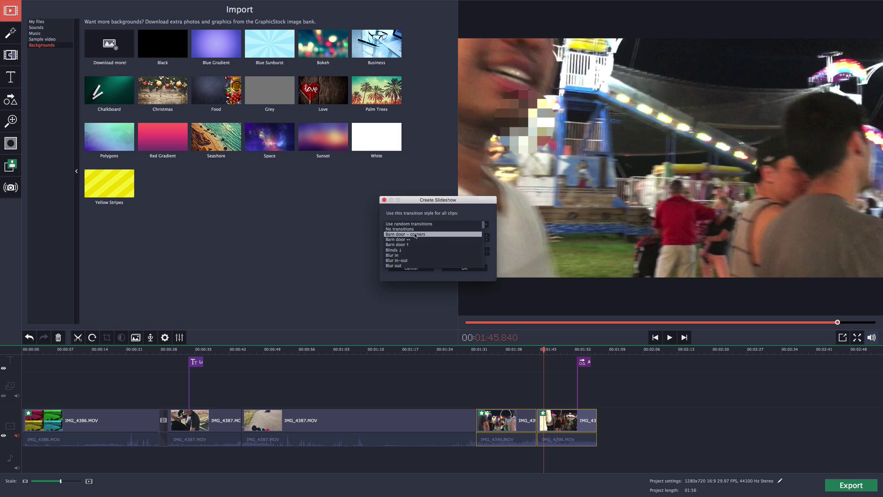
scroll(421, 223, "down", 2)
left_click(420, 213)
Step: Dismiss the slideshow dialog, view the Record audio panel, and open the clip Tools panel
left_click(411, 267)
left_click(151, 338)
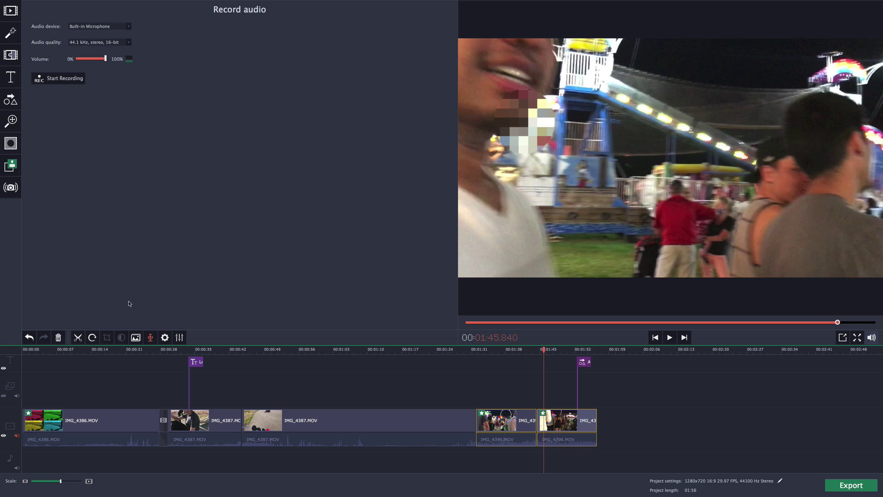
left_click(165, 337)
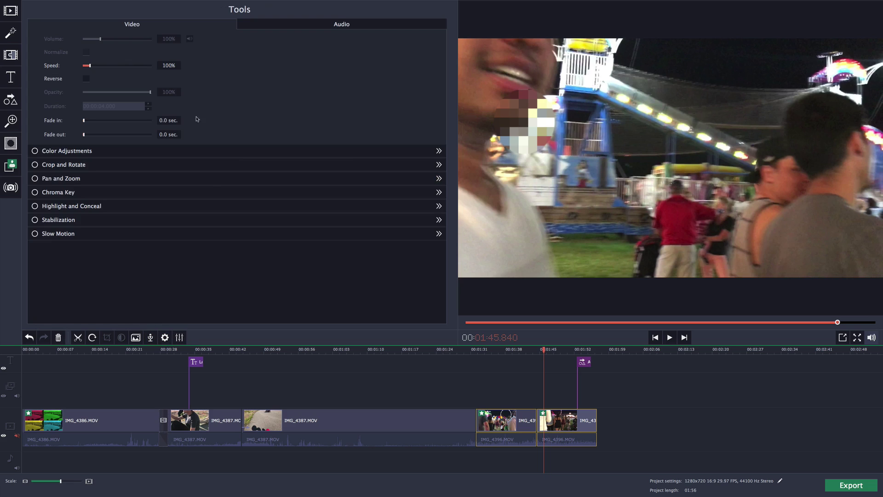
Step: Look at the clip's audio Equalizer settings, close them, and deselect the timeline clip
left_click(180, 337)
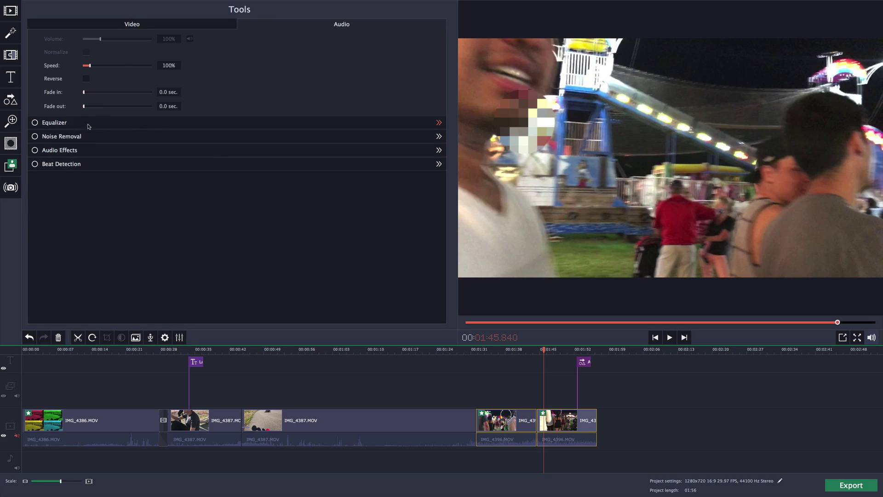
left_click(426, 124)
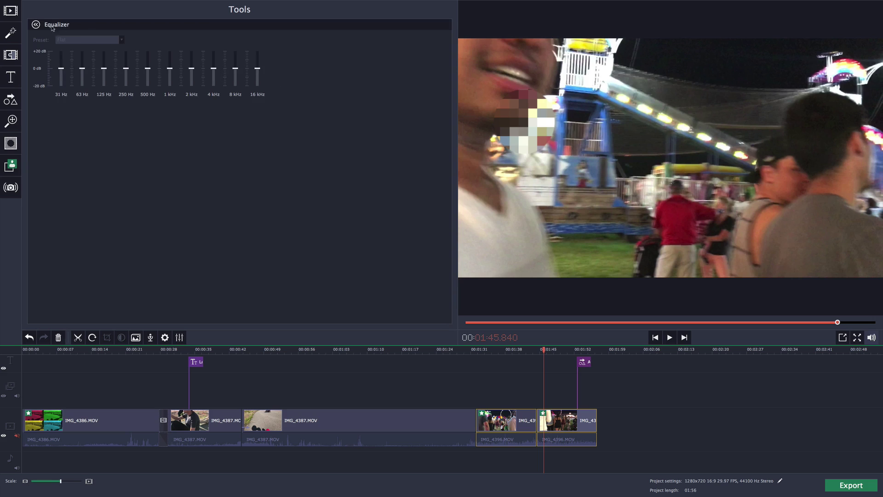
left_click(36, 27)
left_click(311, 470)
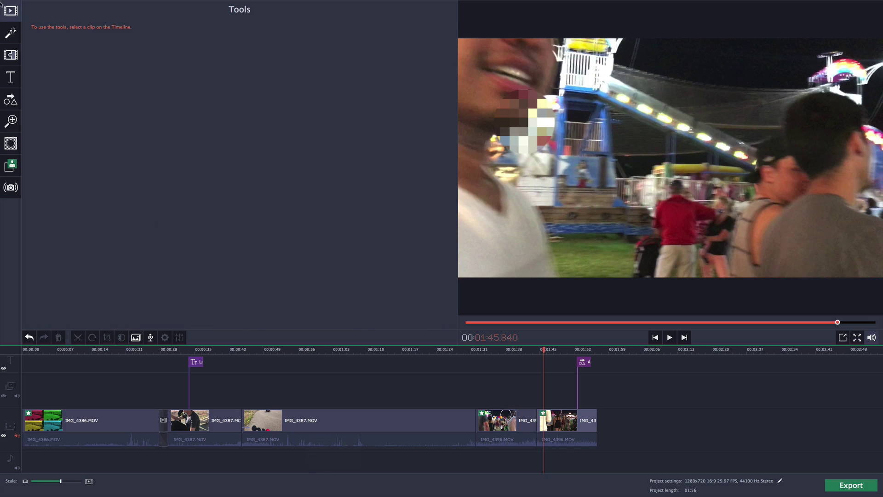
Step: Add '001. Wu-Tang Clan - C.R.E.A.M. (1993).mp3' from My files and move the playhead to 01:31.420
left_click(11, 11)
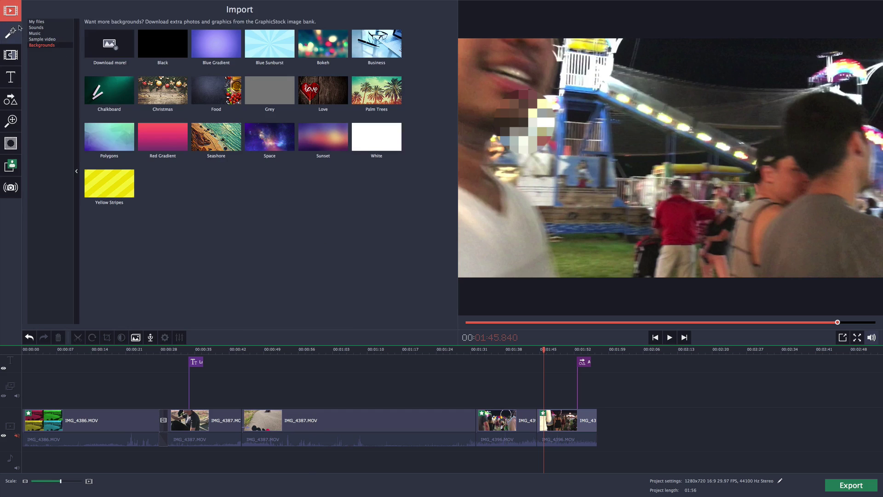
left_click(36, 22)
left_click(106, 40)
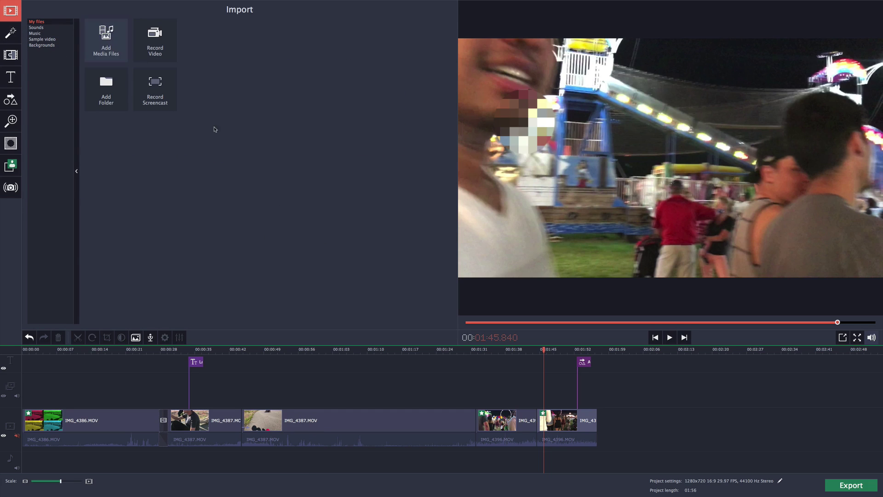
mouse_move(390, 159)
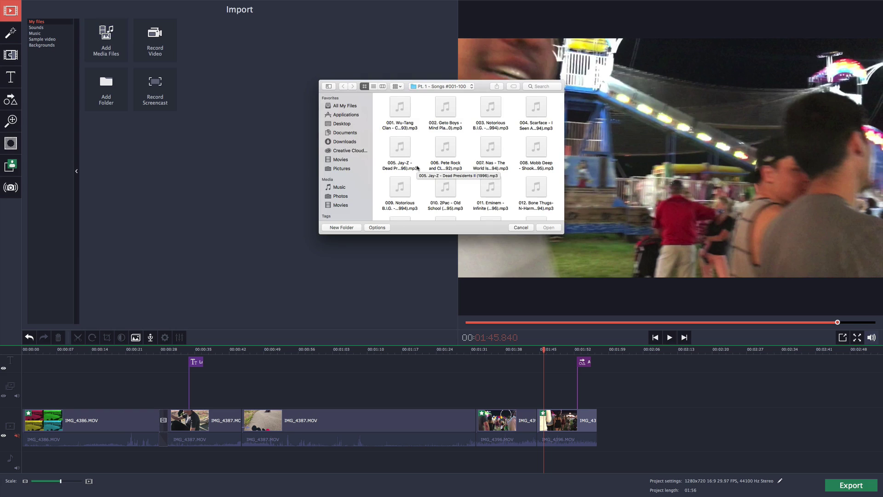
left_click(400, 108)
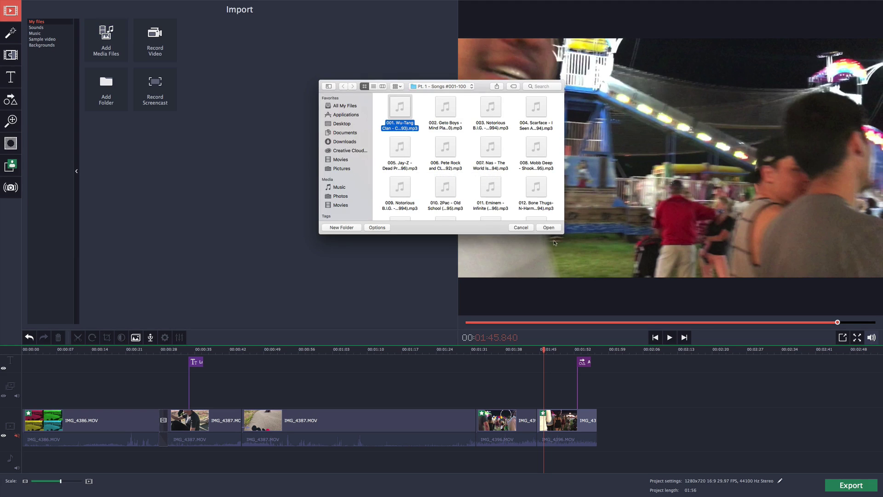
left_click(549, 227)
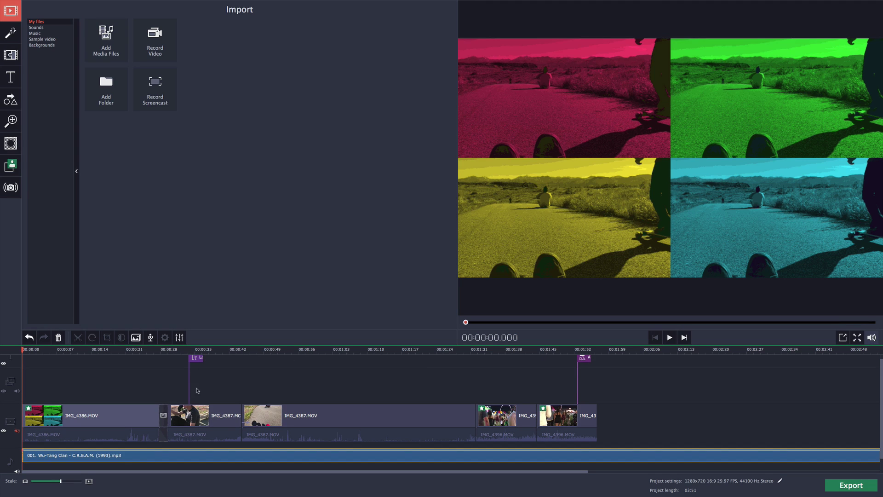
left_click(457, 352)
left_click(473, 352)
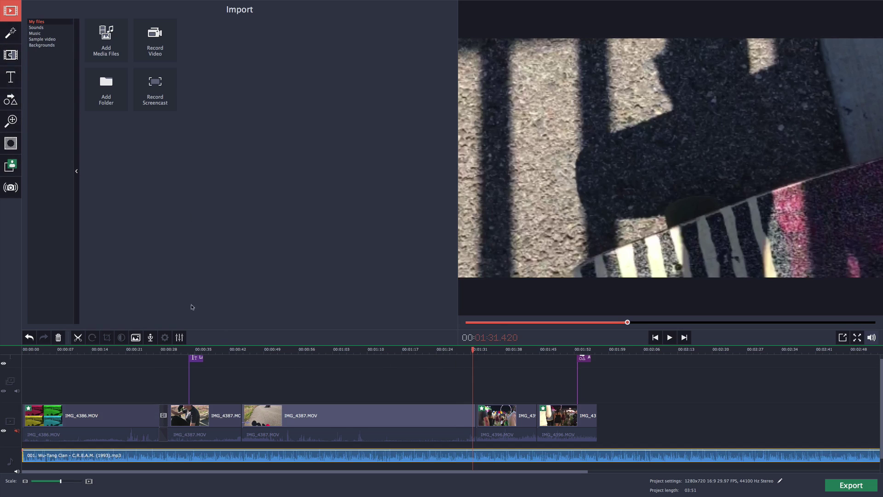
Step: Open the music track's audio tools and expand the Beat Detection options
left_click(167, 339)
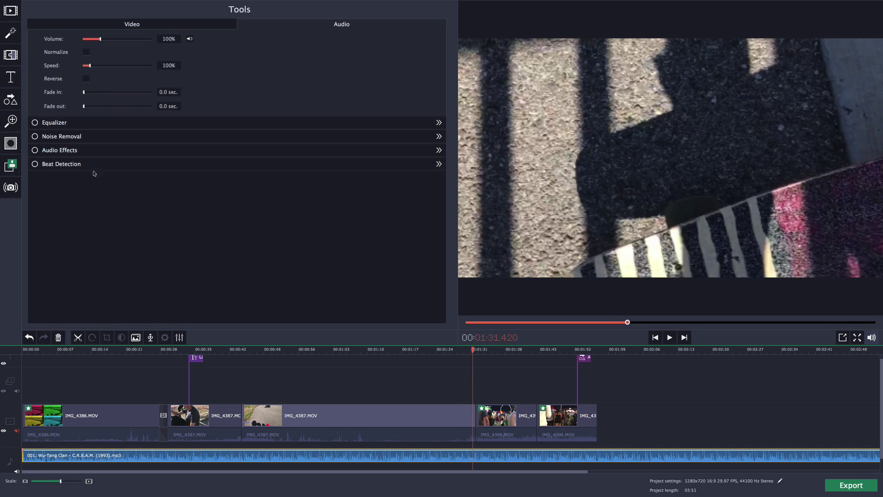
left_click(439, 165)
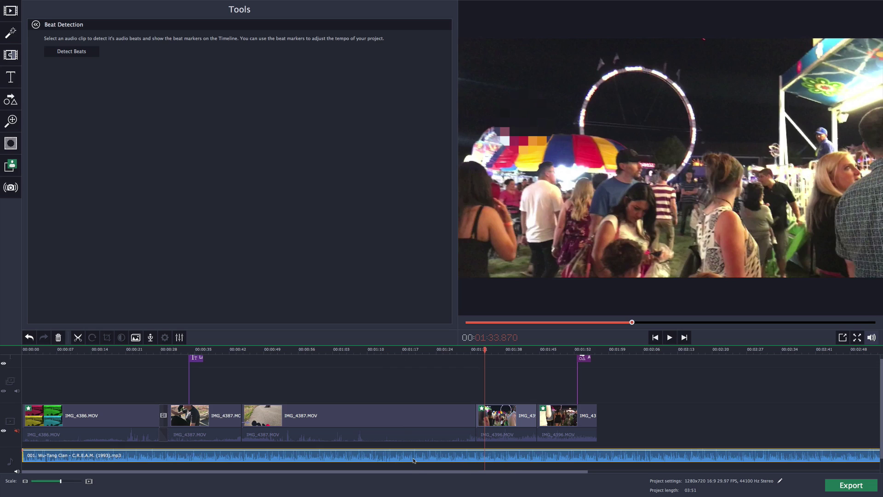
Step: Detect beats in the C.R.E.A.M. song, 2.00 s apart, zoom the timeline out, and close Beat Detection
left_click(71, 51)
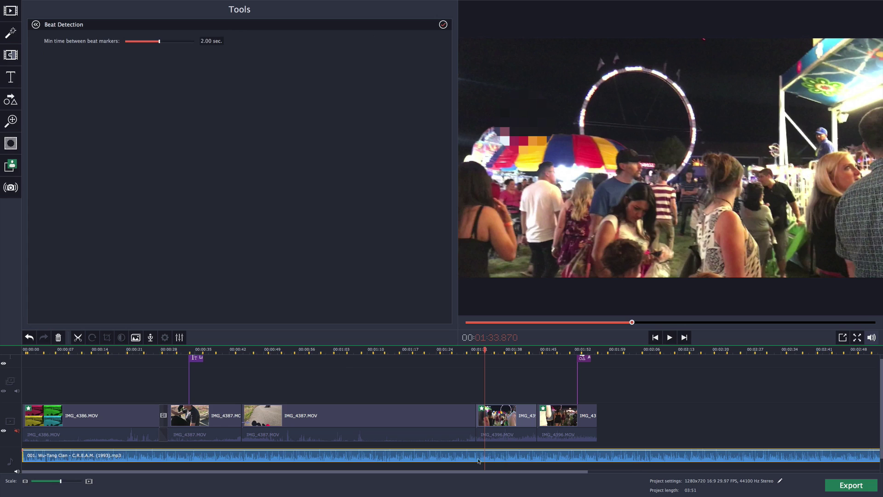
left_click_drag(59, 482, 60, 483)
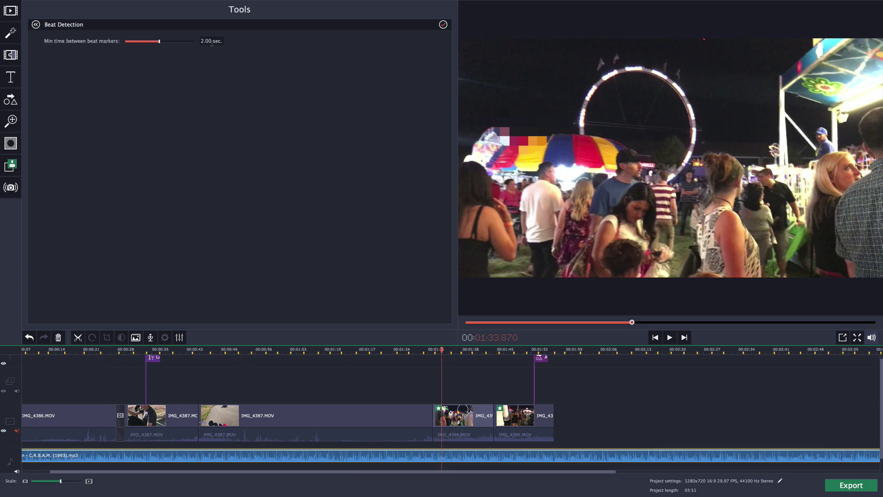
left_click(444, 25)
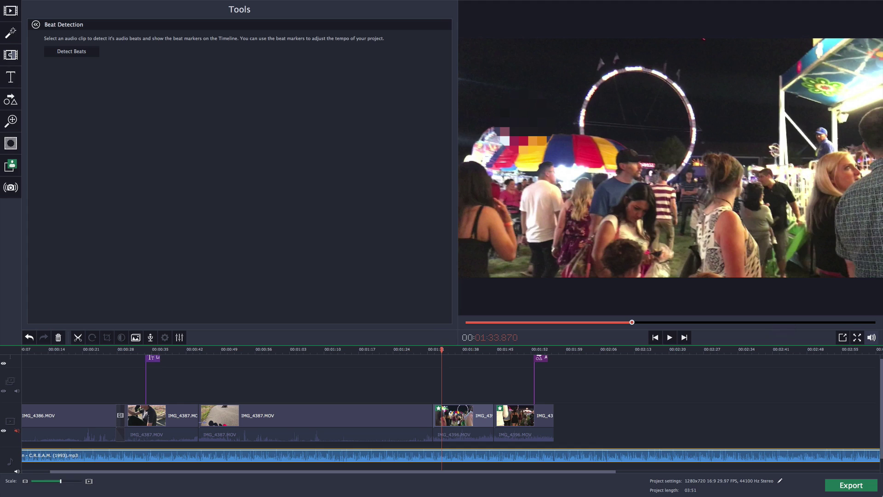
Step: Open the Export window, move it higher, and look at the audio-only and online upload options
mouse_move(801, 474)
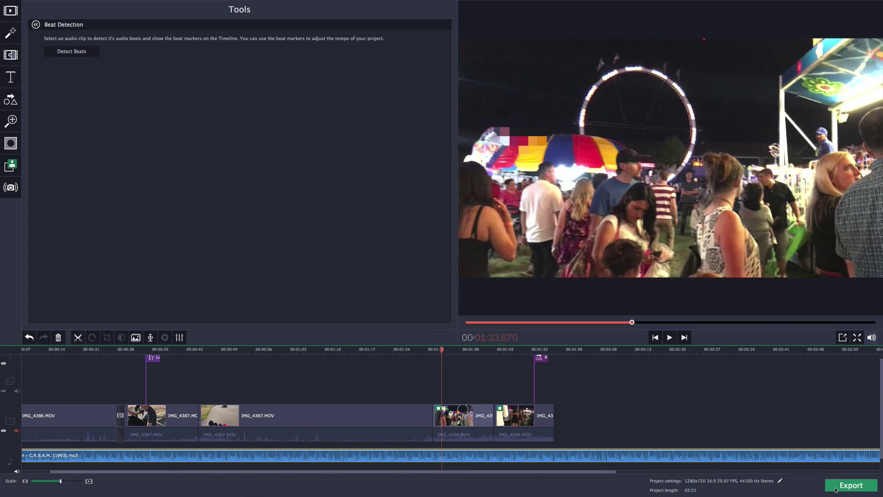
left_click(851, 485)
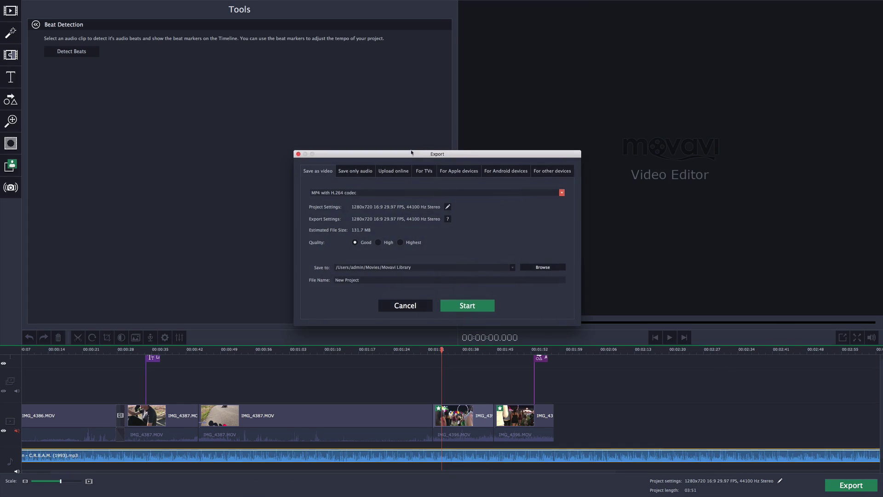
left_click_drag(415, 154, 242, 75)
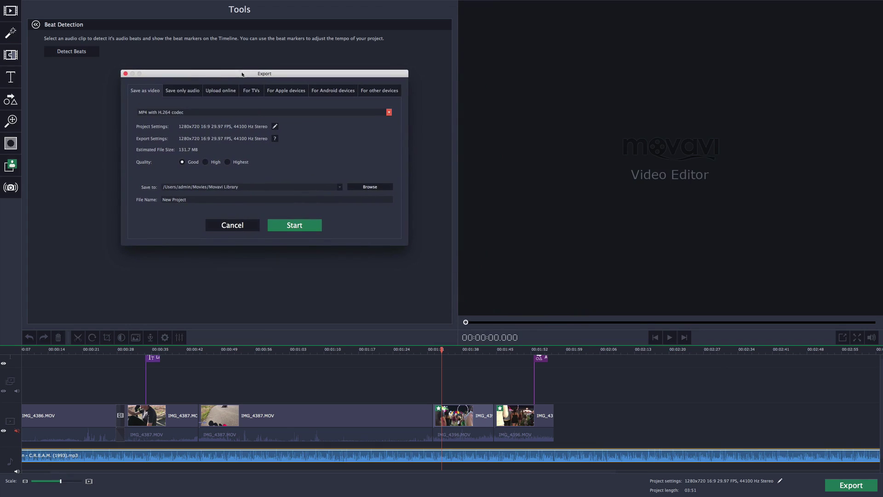
left_click(200, 92)
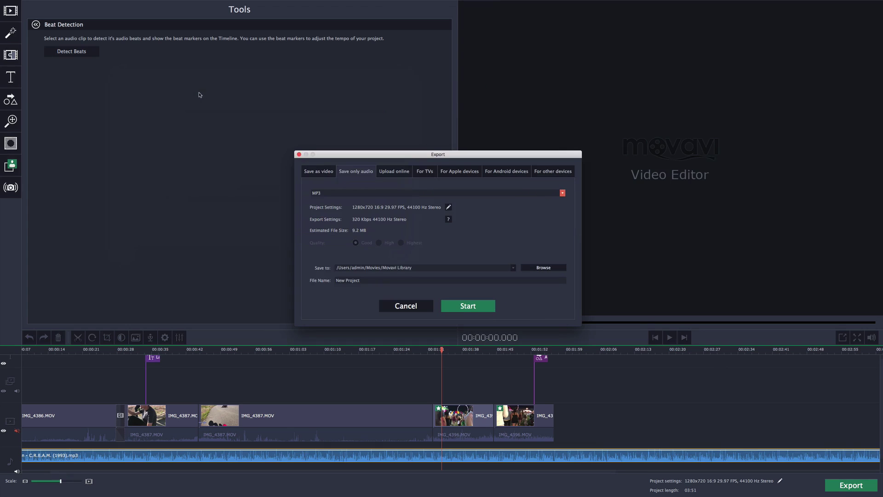
left_click(406, 176)
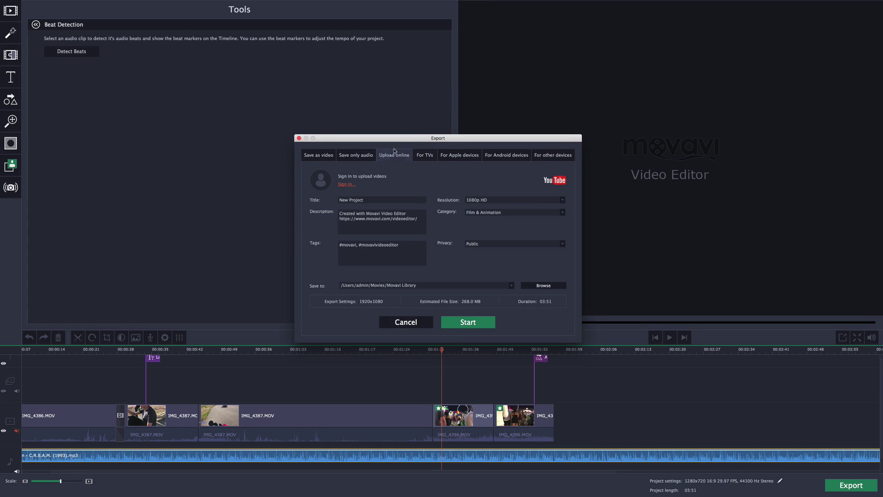
Step: Save as video in MP4 with H.264 codec at Highest quality (about 988.7 MB)
left_click(317, 155)
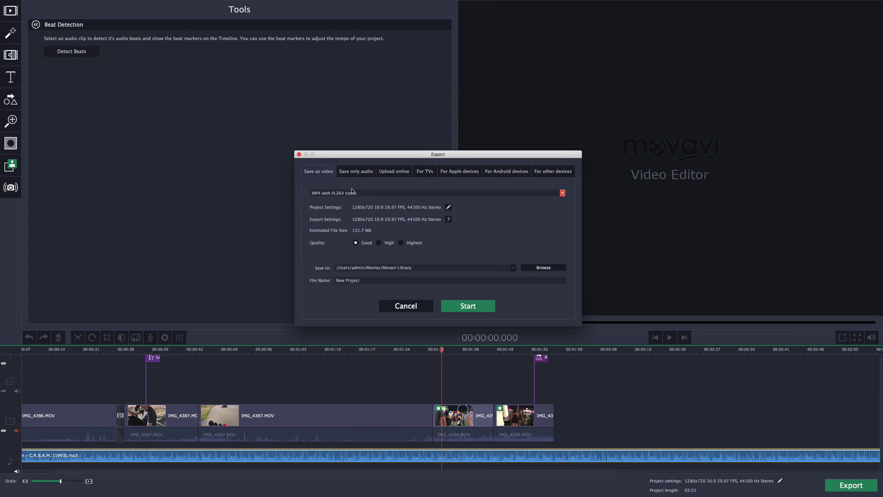
left_click(367, 193)
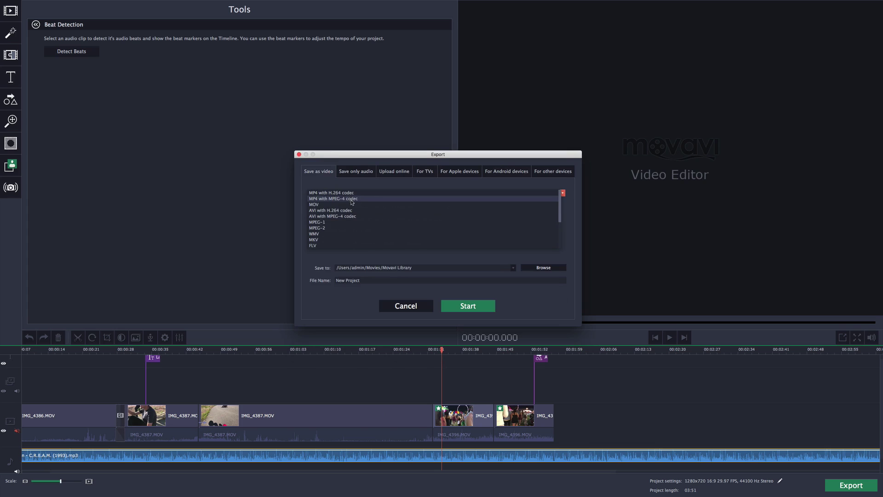
scroll(350, 205, "down", 1)
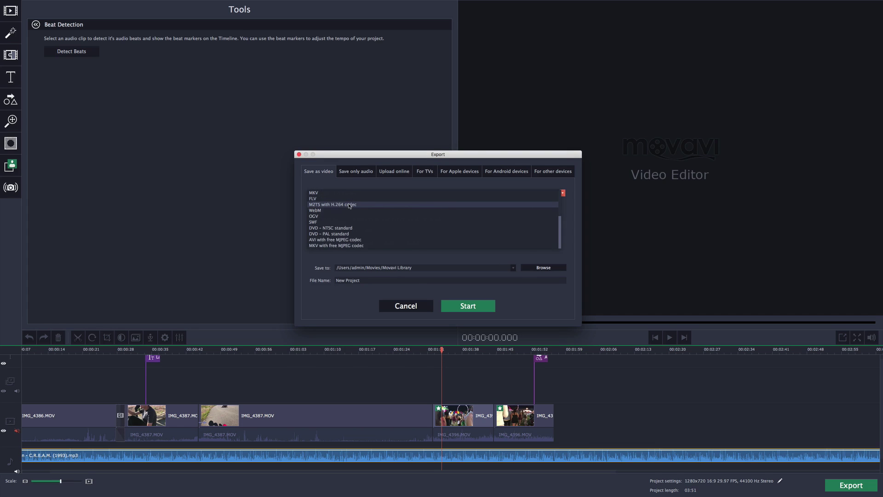
scroll(348, 196, "up", 1)
left_click(345, 184)
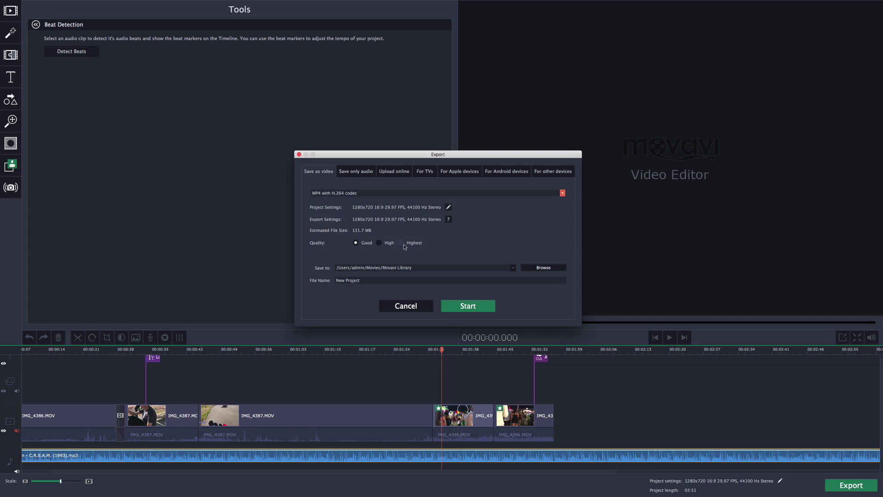
left_click(378, 243)
Step: Start saving the project as an MP4 H.264 video file
left_click(469, 307)
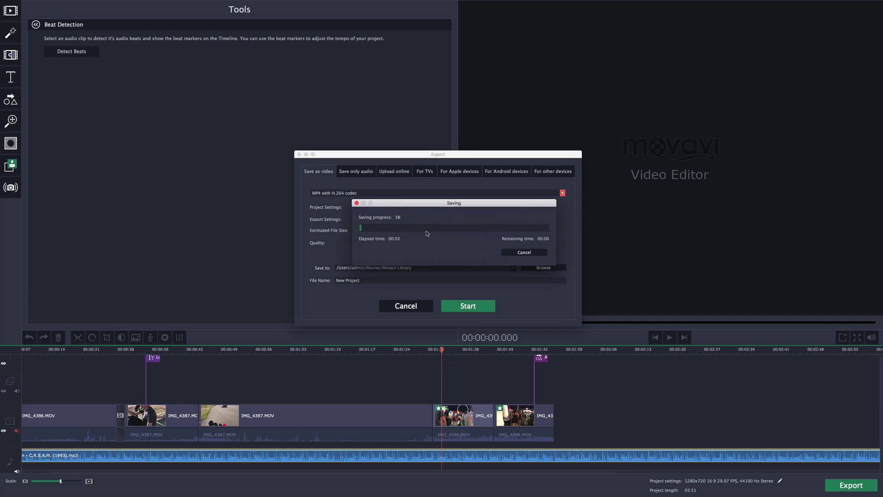